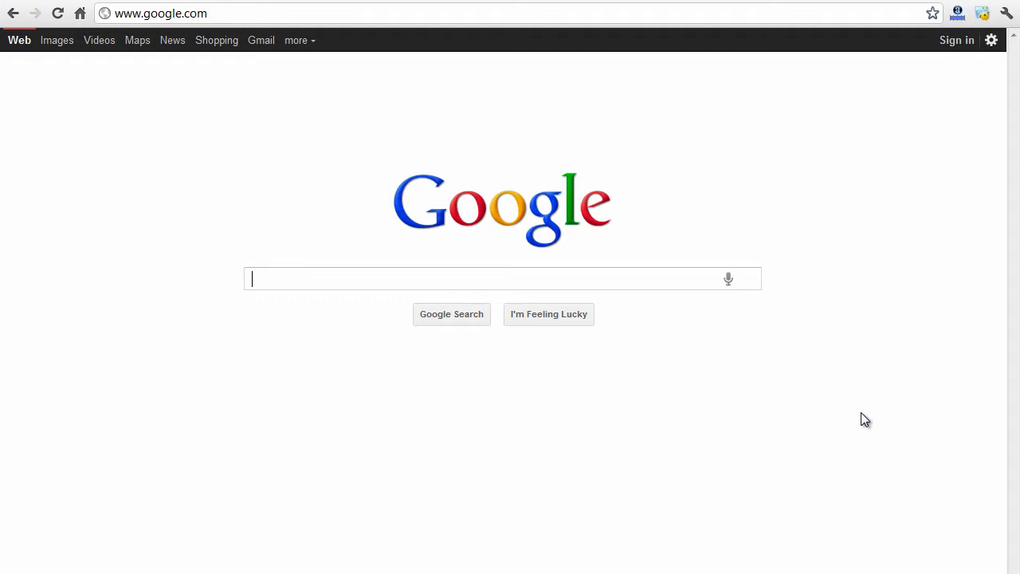
Search Google for 'adwords editor' and download the Windows version 9.0.1 from the official site.
{"action": "type", "text": "adw"}
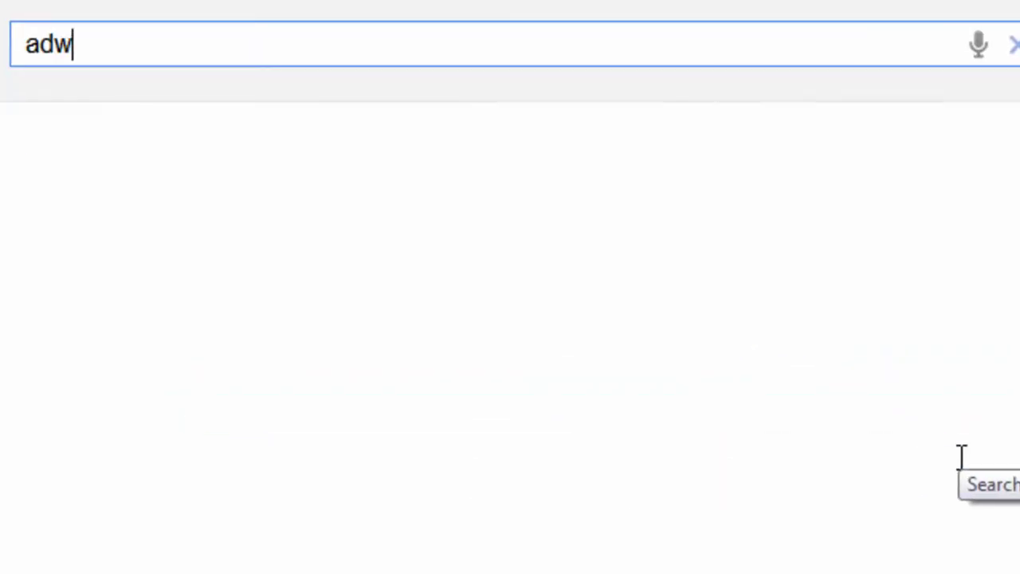
{"action": "type", "text": "ords editor"}
{"action": "key", "text": "Return"}
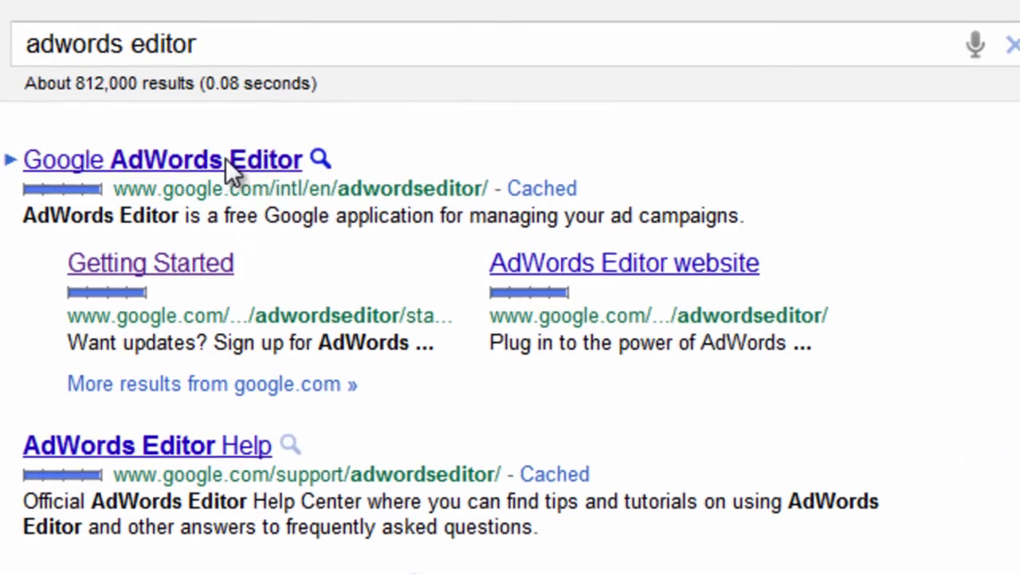
{"action": "left_click", "coordinate": [228, 162]}
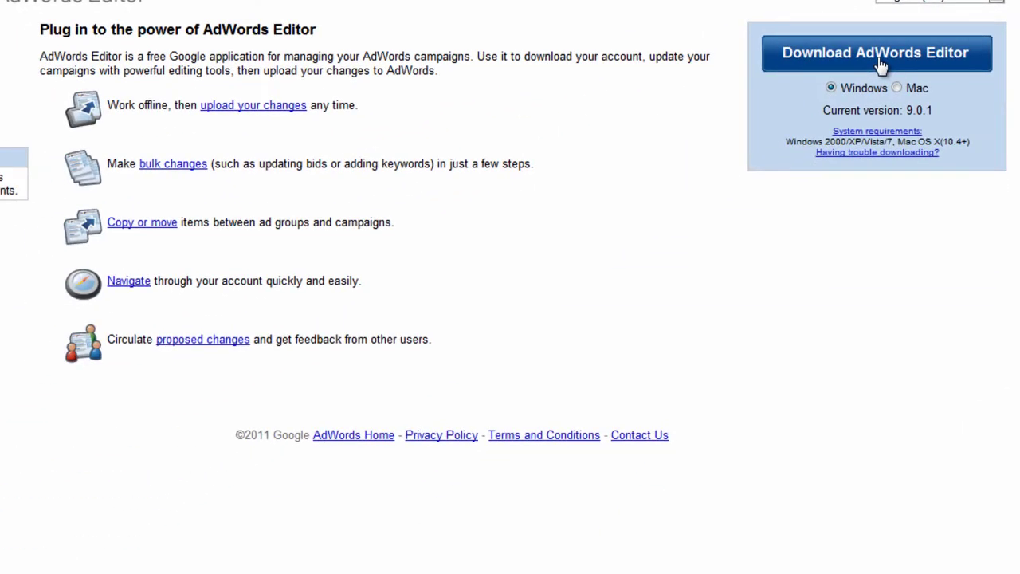
{"action": "left_click", "coordinate": [607, 193]}
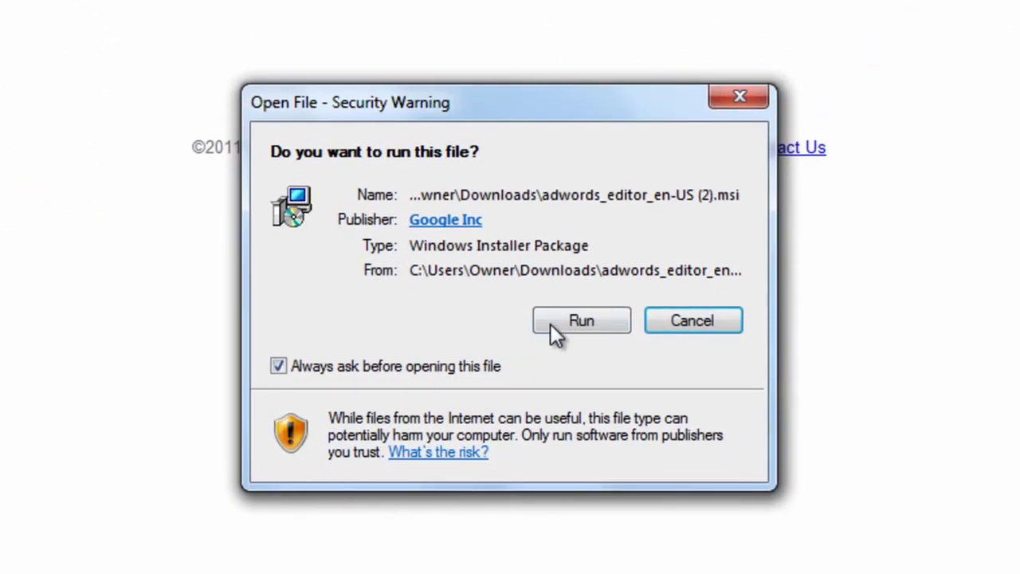
Run the AdWords Editor installer for everyone into the default Program Files folder.
{"action": "left_click", "coordinate": [551, 393]}
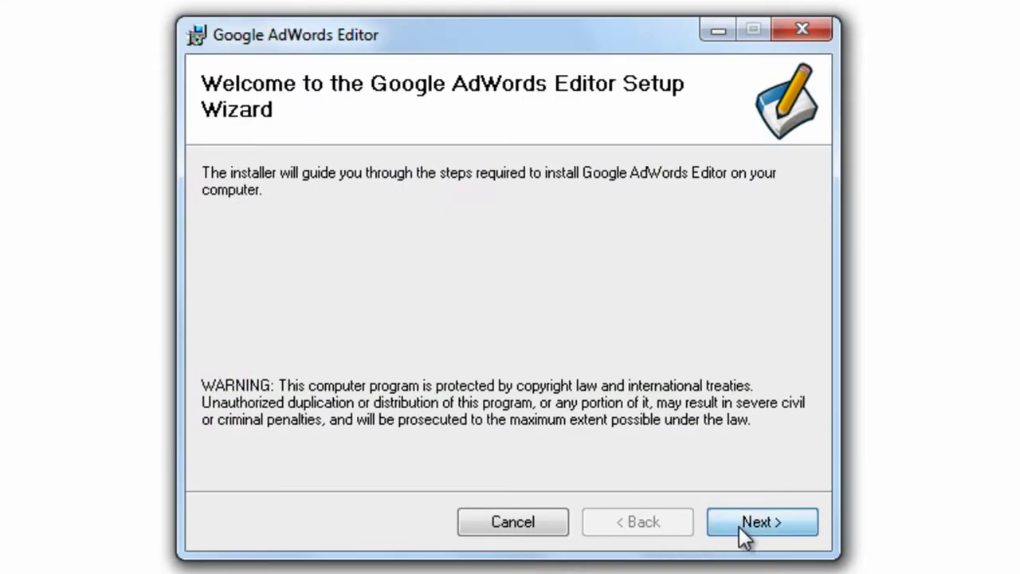
{"action": "left_click", "coordinate": [742, 527]}
{"action": "left_click", "coordinate": [307, 435]}
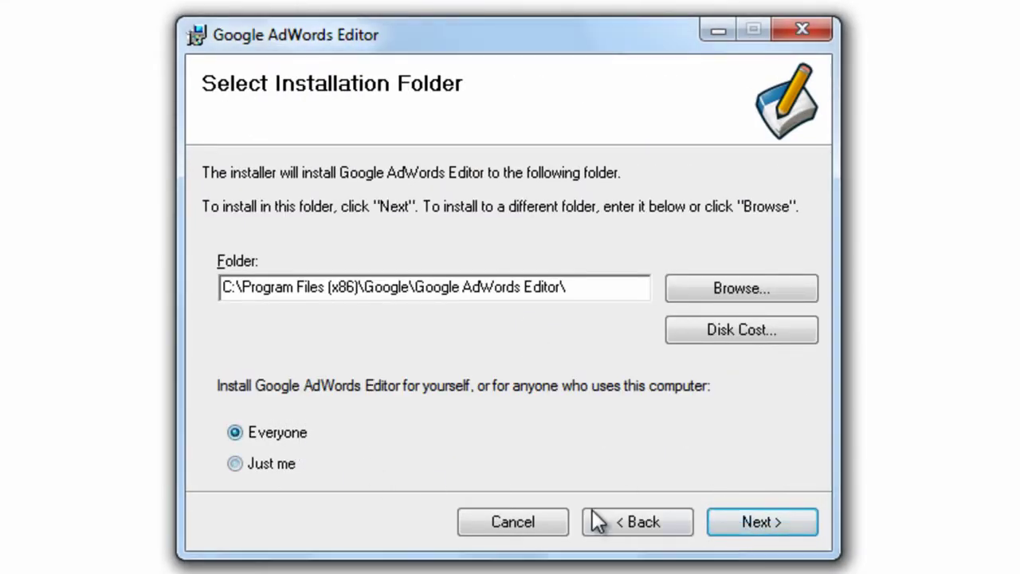
{"action": "left_click", "coordinate": [742, 523]}
{"action": "left_click", "coordinate": [733, 524]}
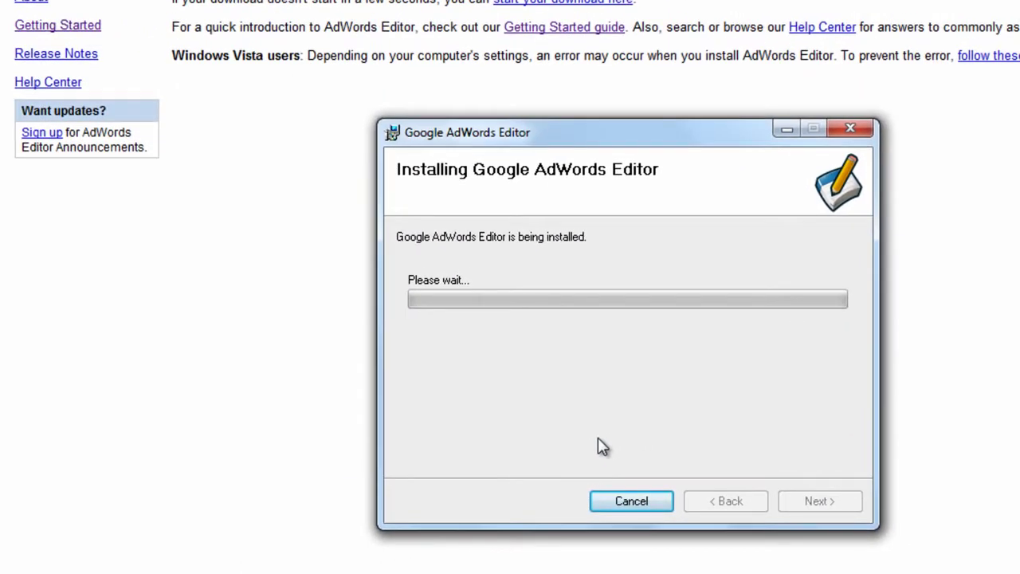
Bring up the Start menu while the installation finishes.
{"action": "key", "text": "super"}
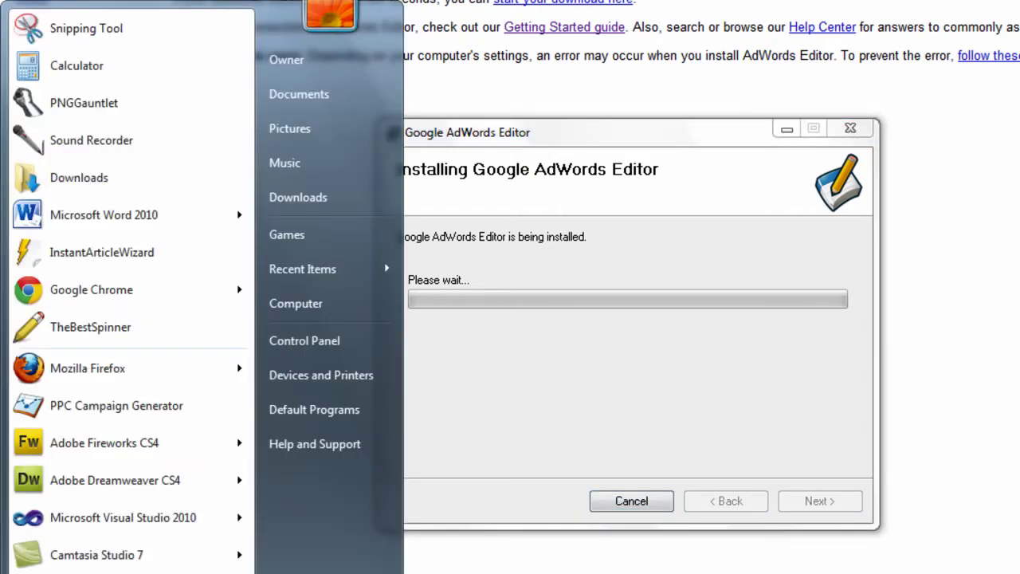
{"action": "left_click", "coordinate": [656, 392]}
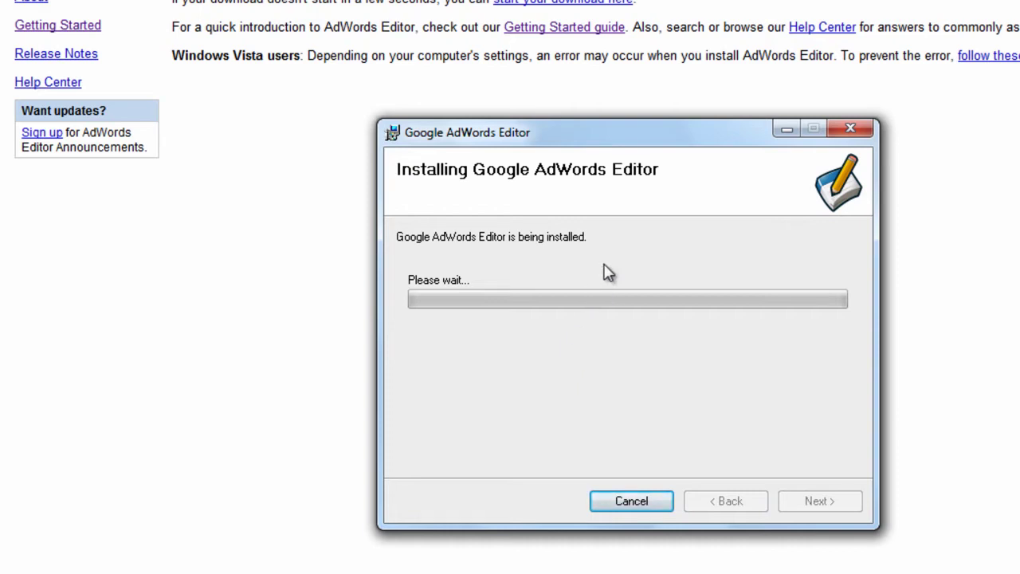
{"action": "key", "text": "super"}
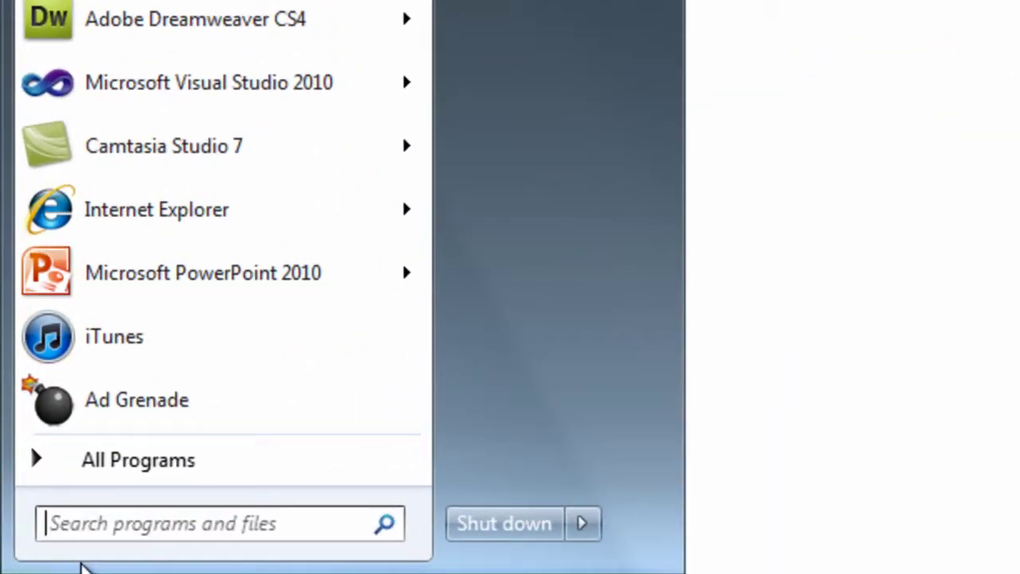
Launch AdWords Editor via Start search 'adwords ed' and pin it to the taskbar and Start menu.
{"action": "type", "text": "adwords ed"}
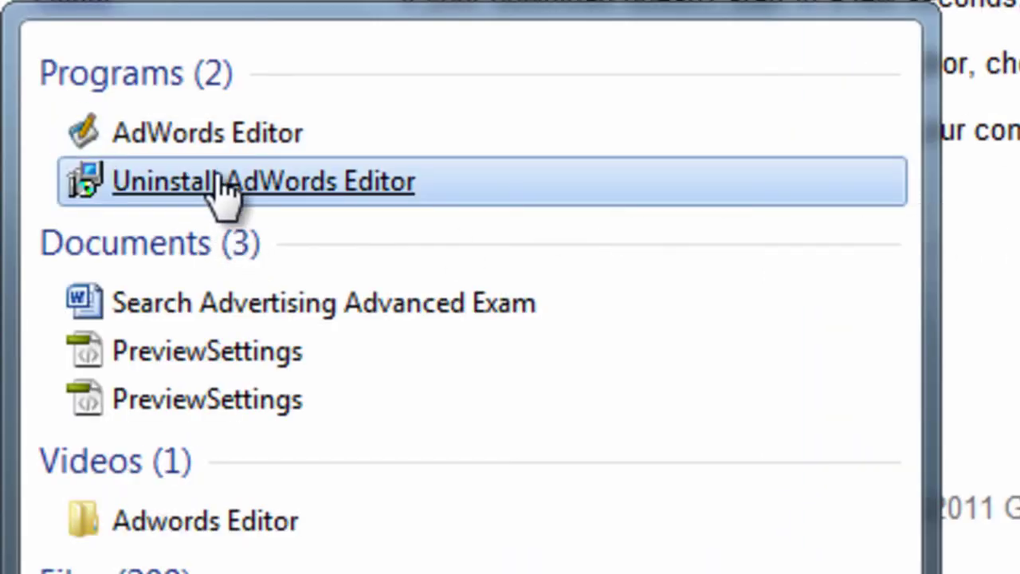
{"action": "left_click", "coordinate": [311, 134]}
{"action": "right_click", "coordinate": [317, 135]}
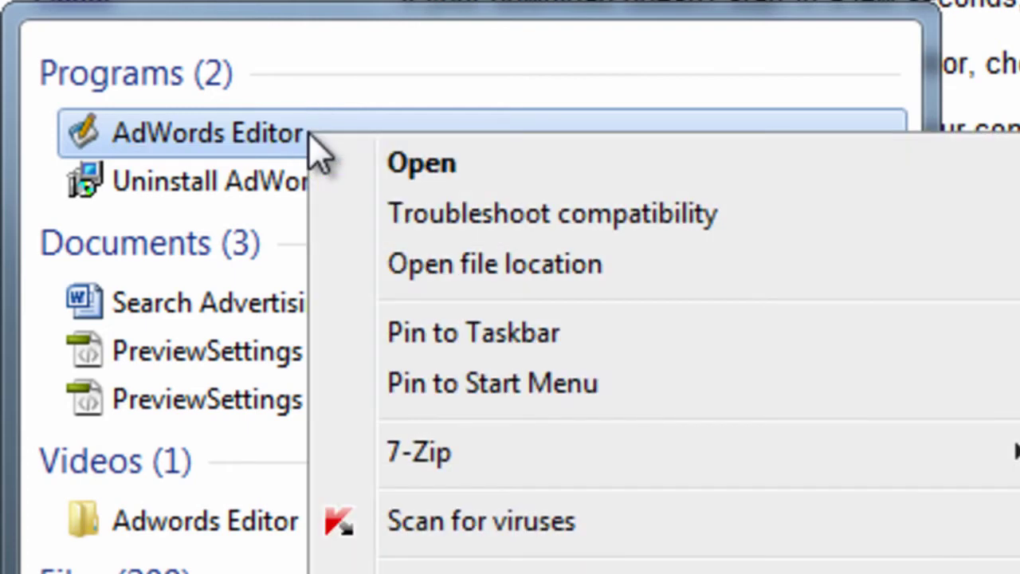
{"action": "left_click", "coordinate": [509, 349]}
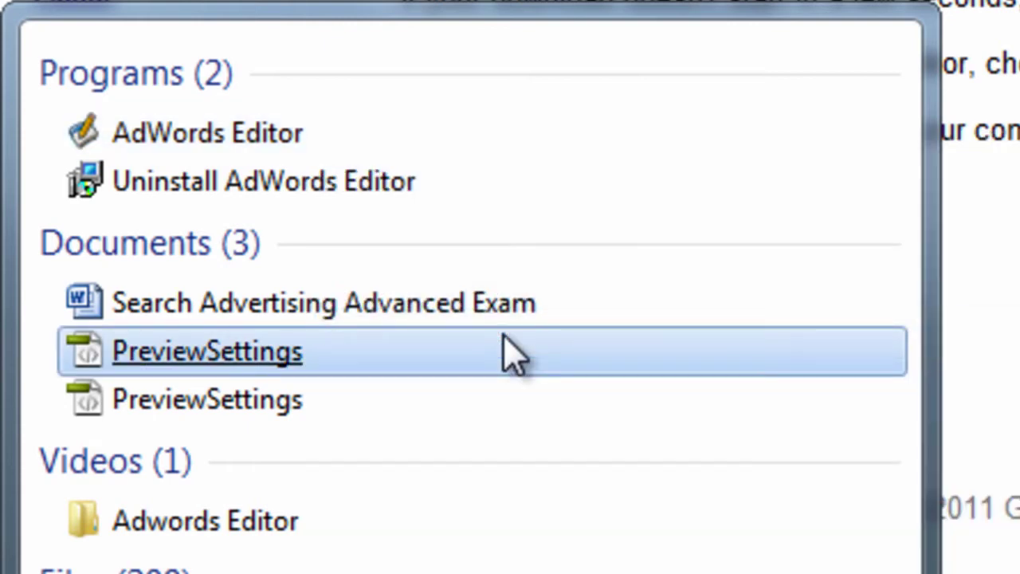
{"action": "right_click", "coordinate": [385, 136]}
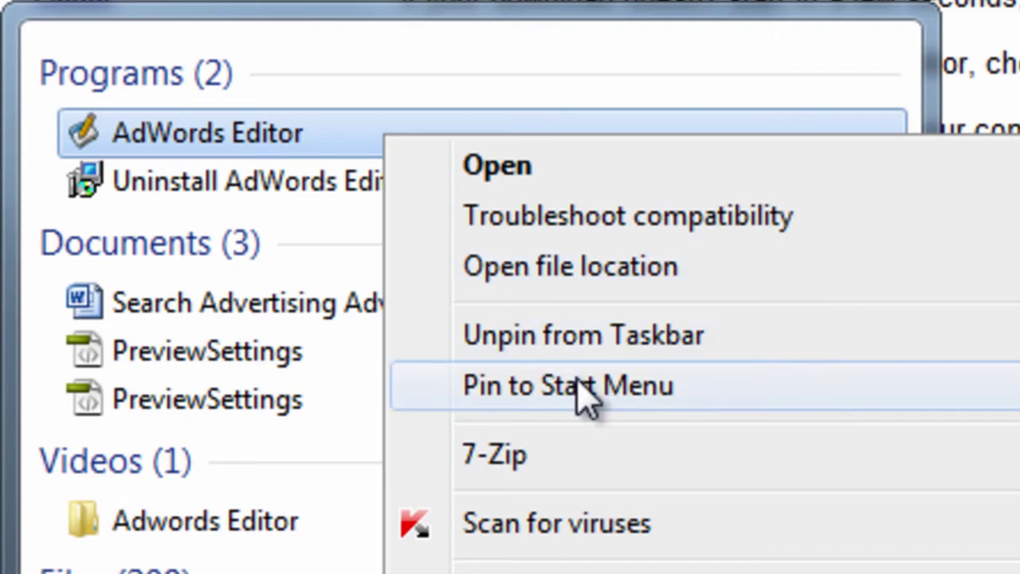
{"action": "left_click", "coordinate": [582, 386]}
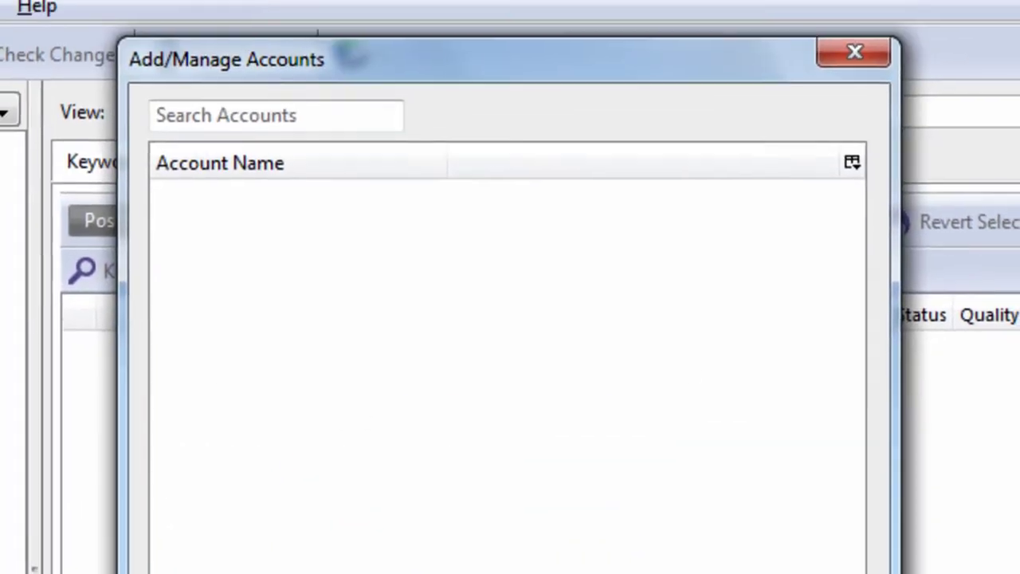
Begin a draft account described as 'Account 1' with US Dollars (USD) currency.
{"action": "left_click", "coordinate": [301, 414]}
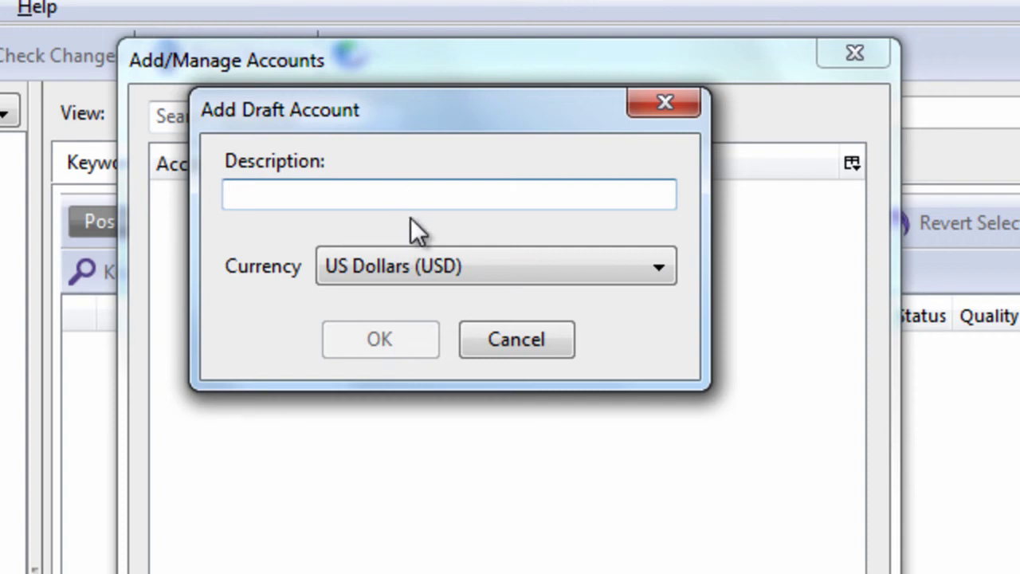
{"action": "type", "text": "Accou"}
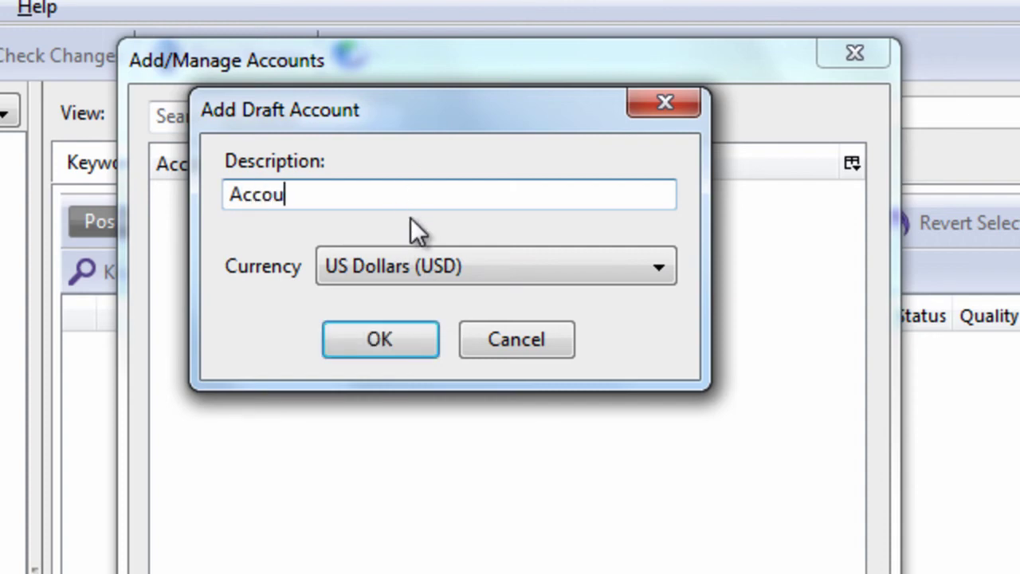
{"action": "type", "text": "nt 1"}
{"action": "left_click", "coordinate": [538, 280]}
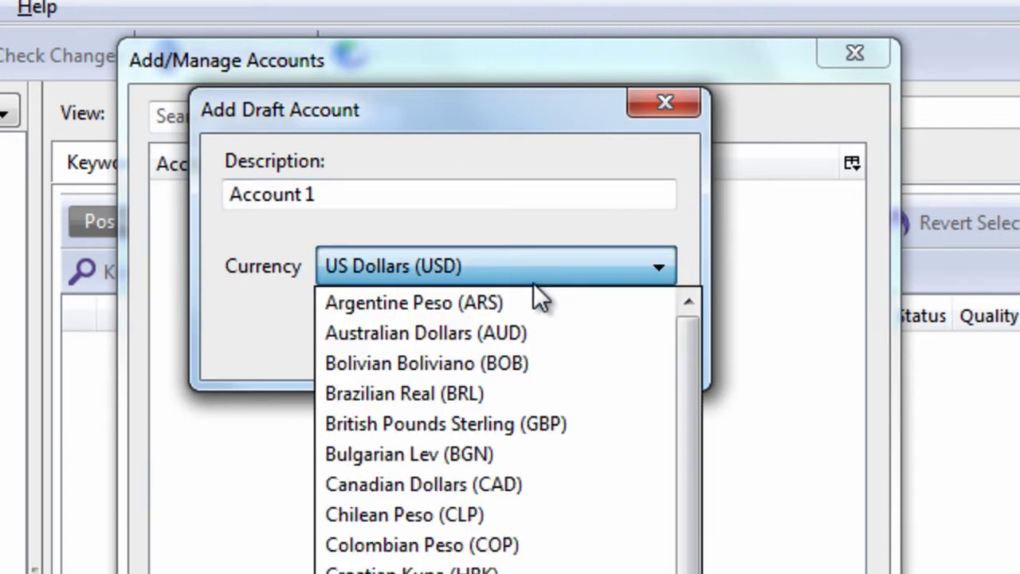
{"action": "left_click", "coordinate": [548, 274]}
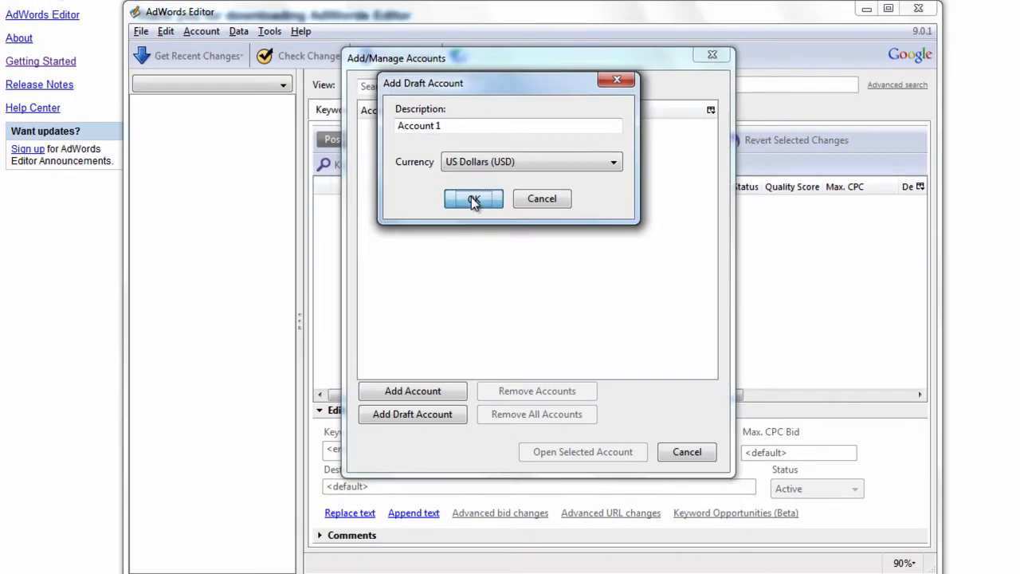
Confirm the Account 1 draft and view its empty Campaigns list.
{"action": "left_click", "coordinate": [381, 340]}
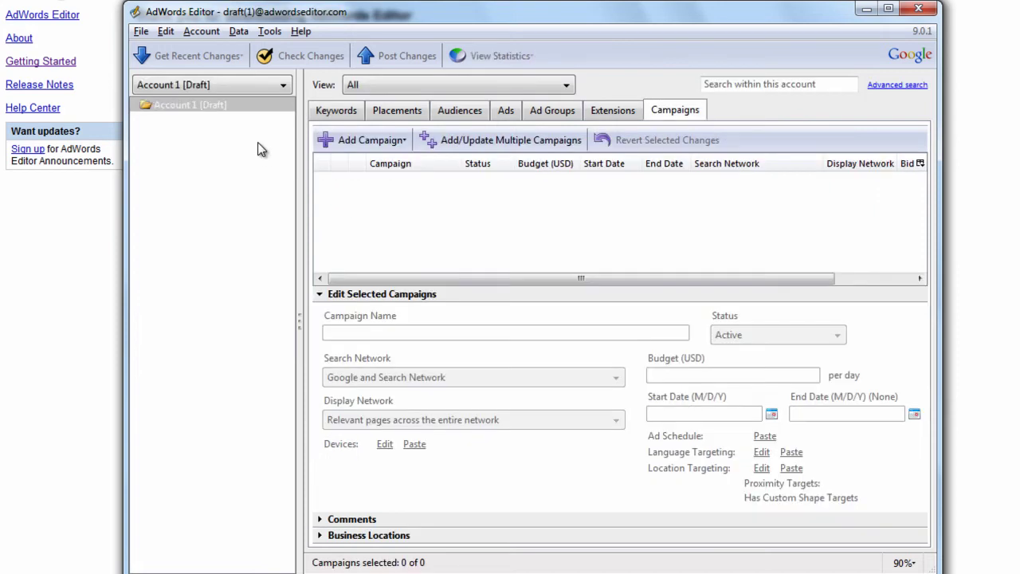
{"action": "left_click", "coordinate": [173, 109]}
{"action": "left_click", "coordinate": [225, 109]}
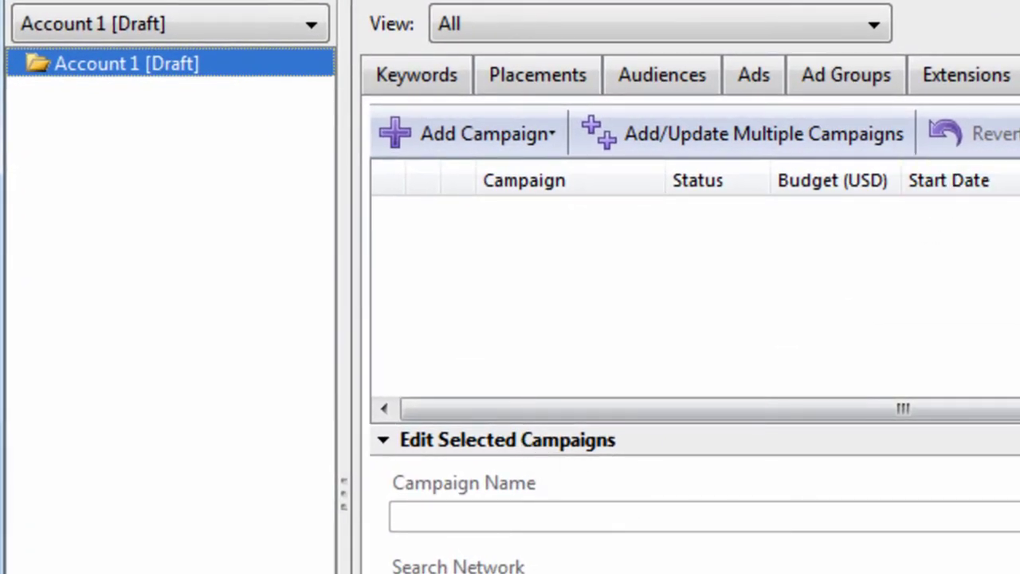
Add two new CPC campaigns, Campaign #1 and Campaign #2, to the draft account.
{"action": "left_click", "coordinate": [493, 134]}
{"action": "left_click", "coordinate": [522, 181]}
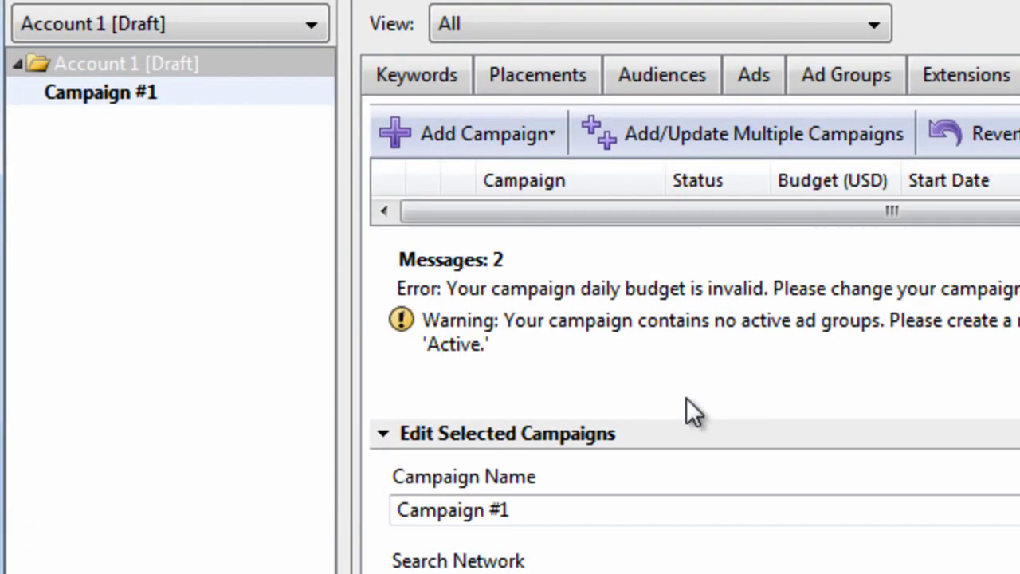
{"action": "left_click", "coordinate": [493, 136]}
{"action": "left_click", "coordinate": [537, 181]}
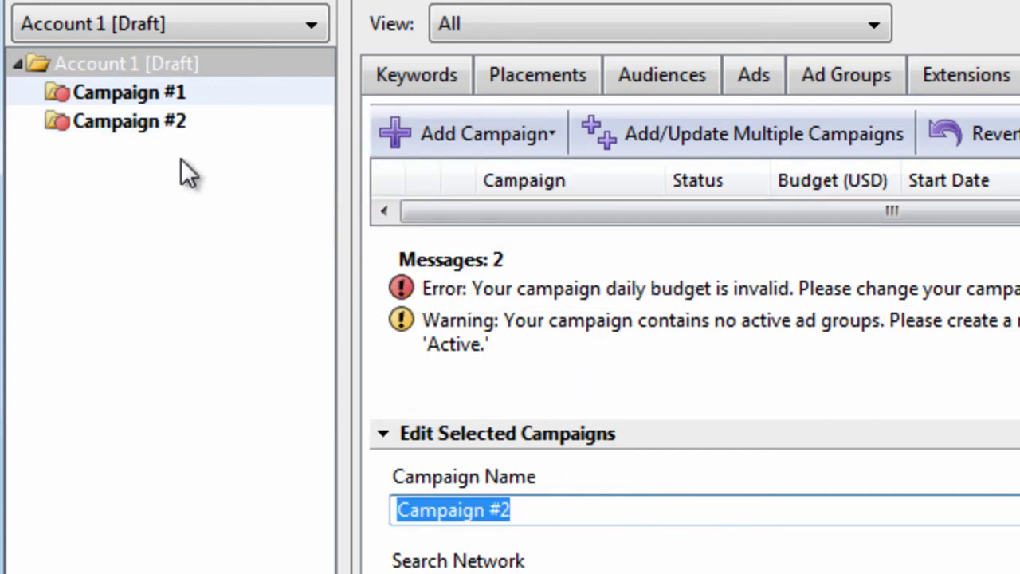
Switch between Campaign #1, Campaign #2 and the whole draft account to compare settings.
{"action": "left_click", "coordinate": [146, 119]}
{"action": "left_click", "coordinate": [159, 98]}
{"action": "left_click", "coordinate": [173, 117]}
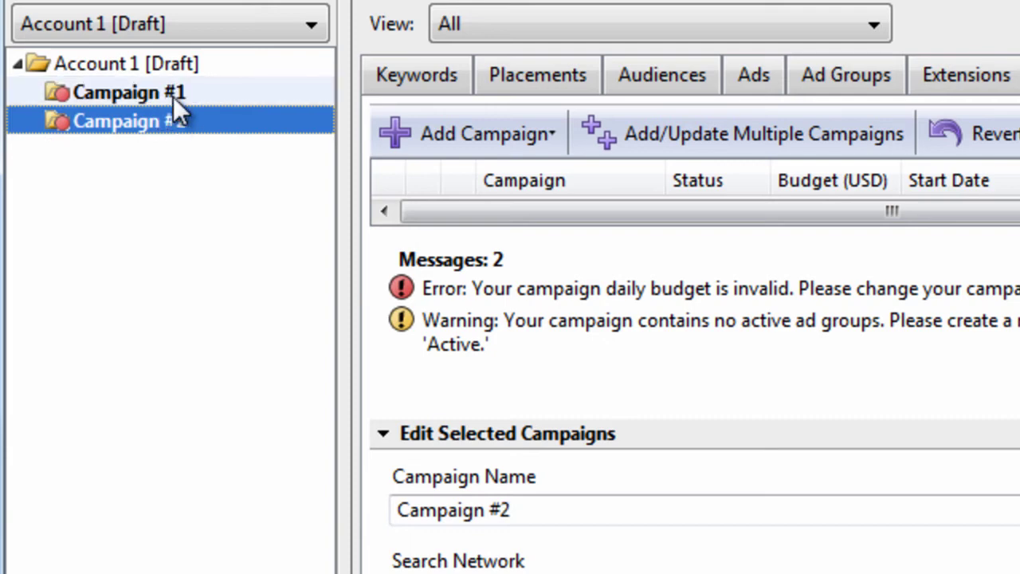
{"action": "left_click", "coordinate": [173, 96]}
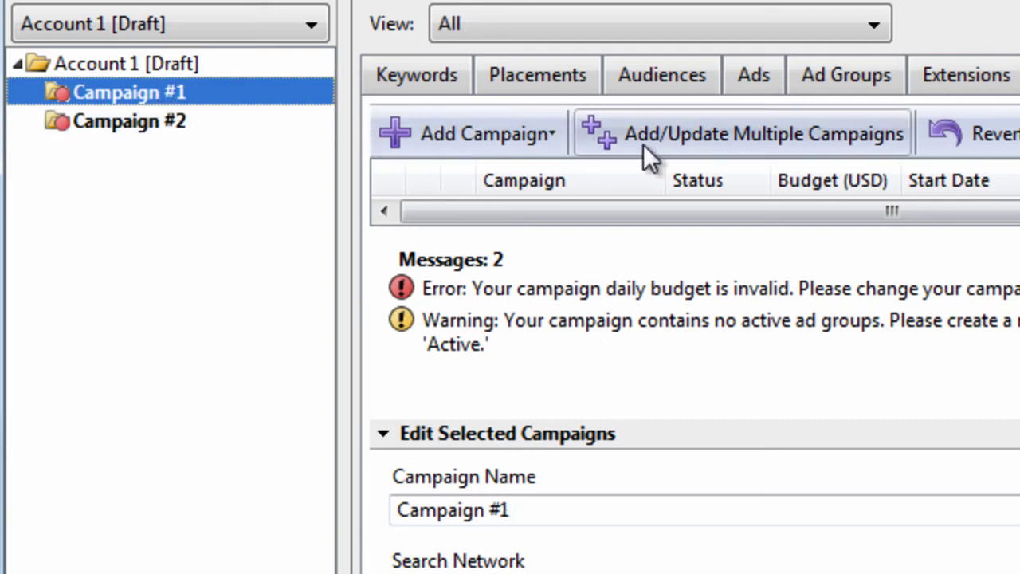
{"action": "left_click", "coordinate": [203, 76]}
{"action": "left_click", "coordinate": [197, 90]}
{"action": "left_click", "coordinate": [182, 121]}
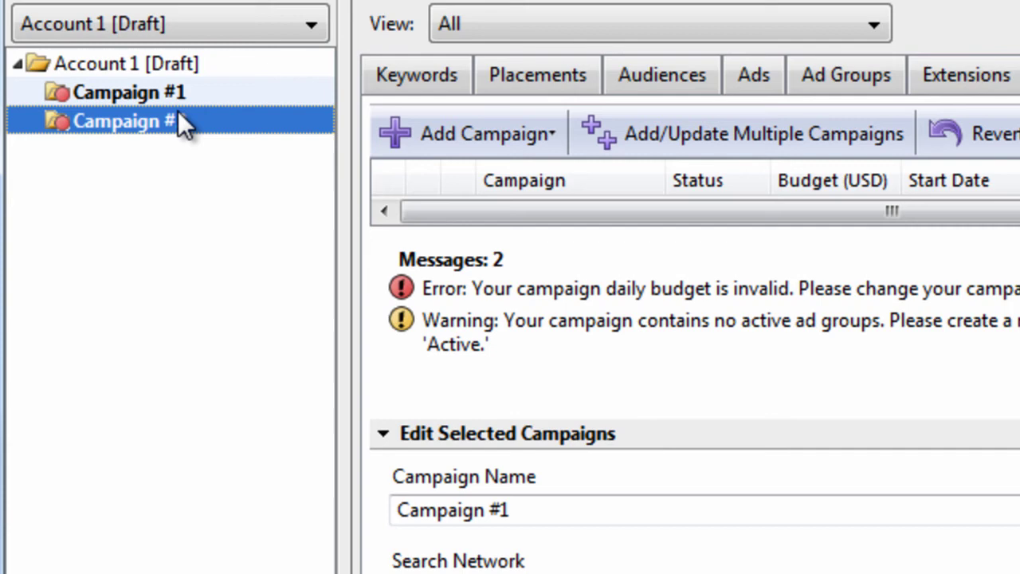
{"action": "left_click", "coordinate": [195, 94]}
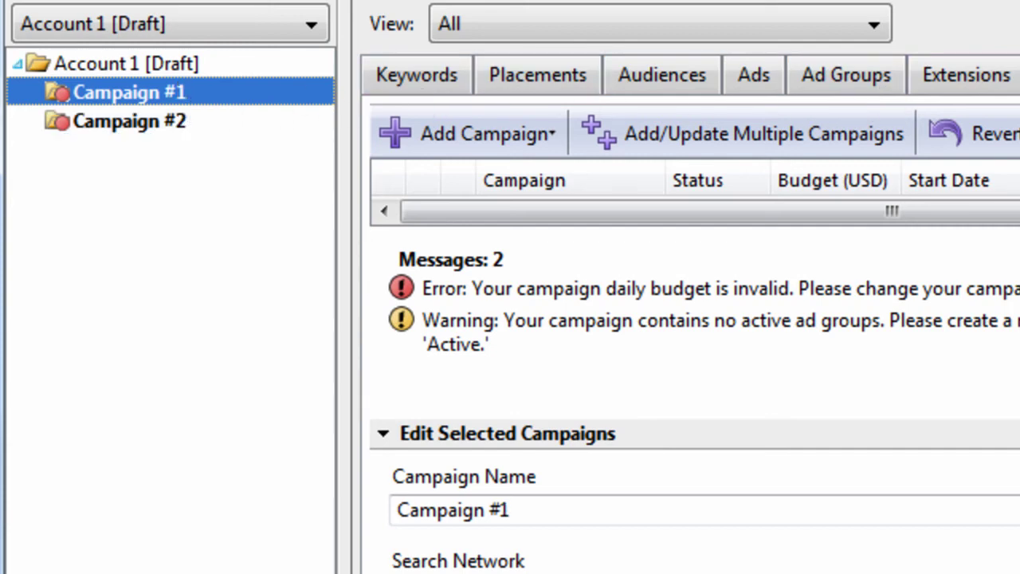
Add Ad Group #1 to Campaign #1 and show the campaign's empty keyword list.
{"action": "left_click", "coordinate": [848, 78]}
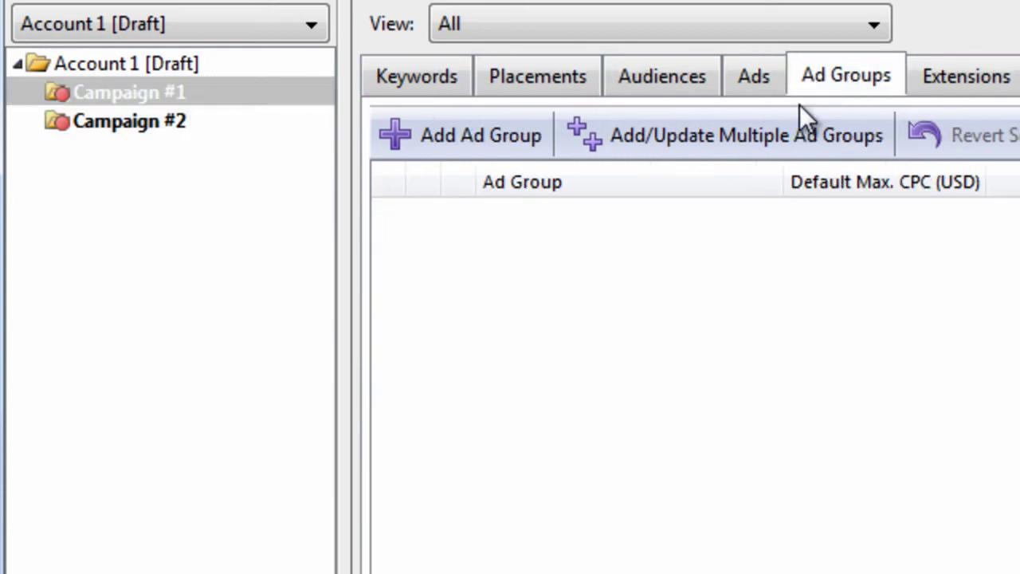
{"action": "left_click", "coordinate": [506, 138]}
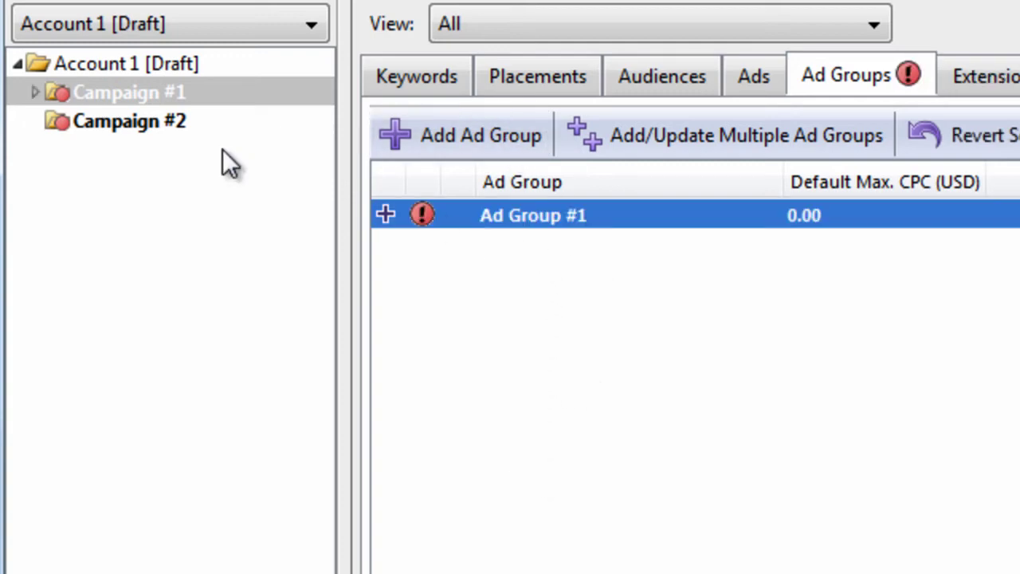
{"action": "left_click", "coordinate": [36, 93]}
{"action": "left_click", "coordinate": [180, 119]}
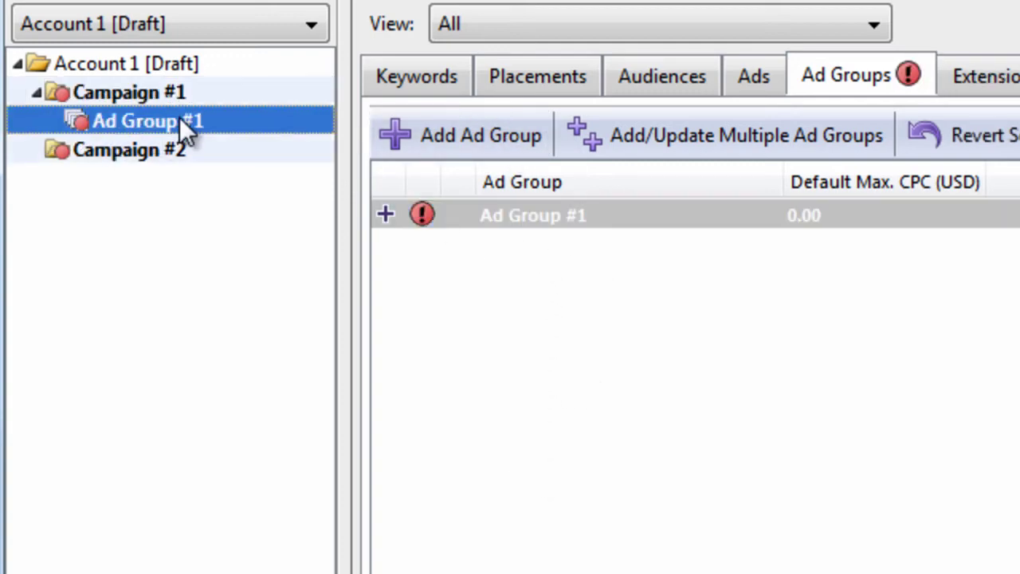
{"action": "left_click", "coordinate": [184, 94]}
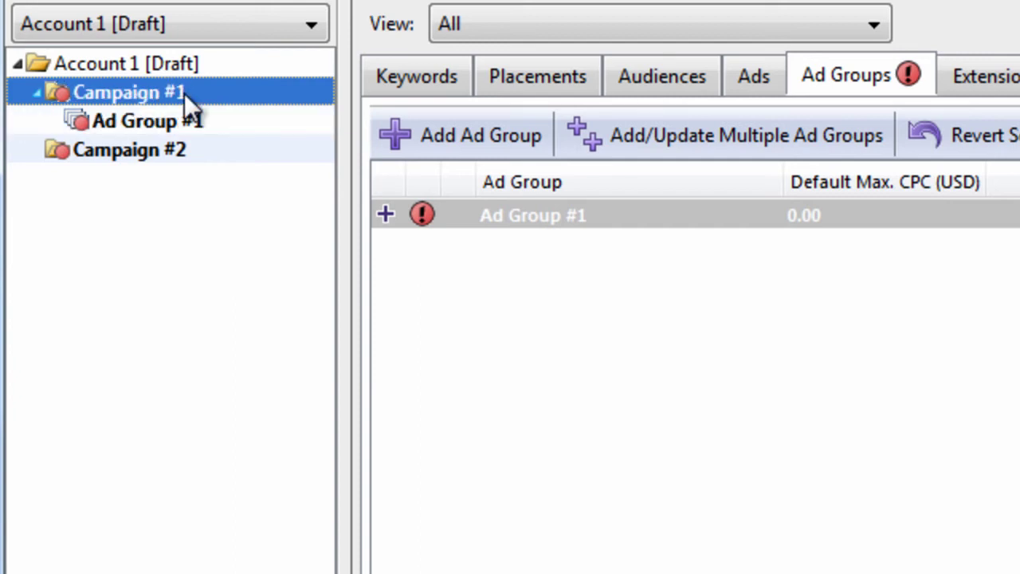
{"action": "left_click", "coordinate": [35, 93]}
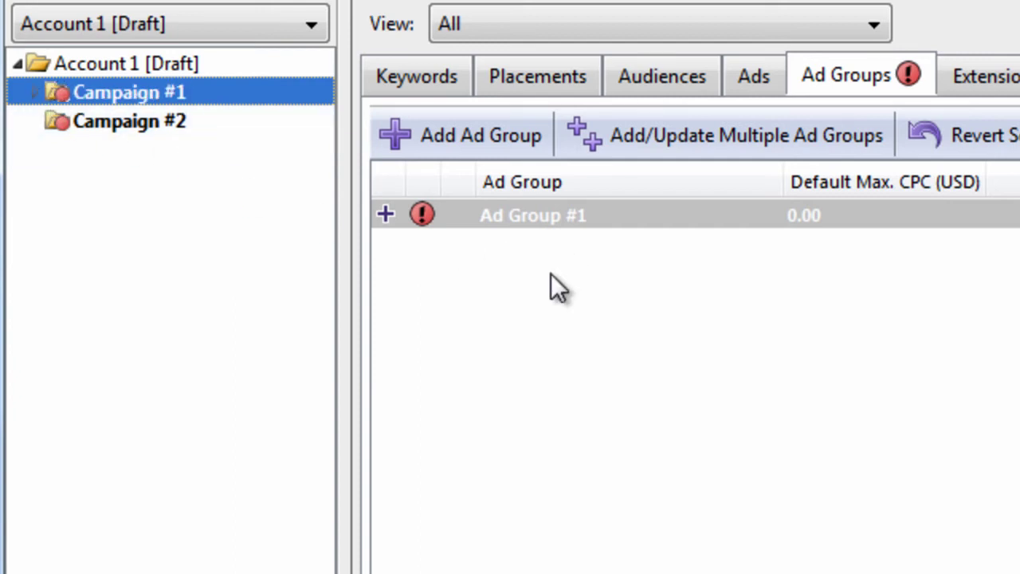
{"action": "left_click", "coordinate": [431, 82]}
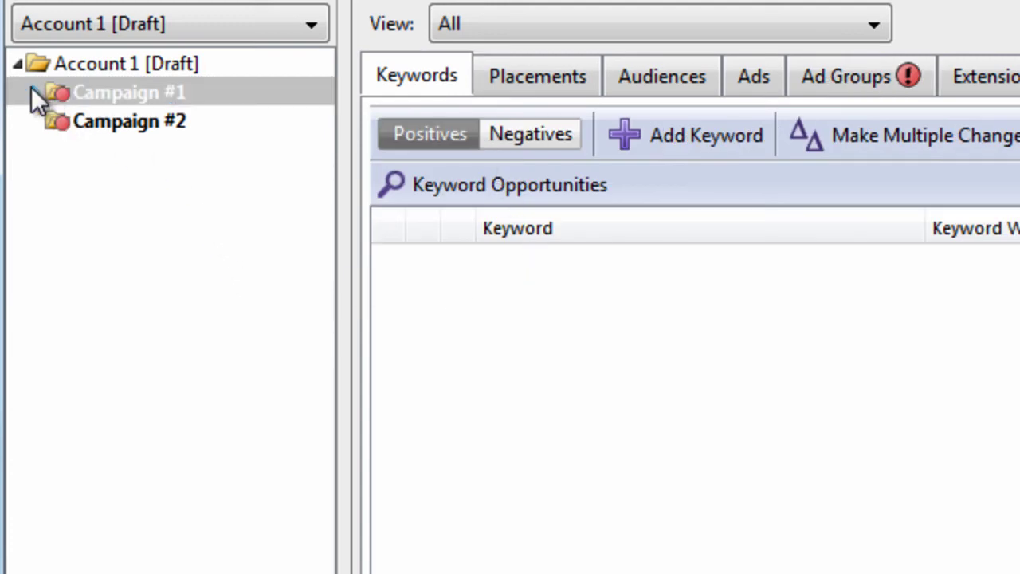
{"action": "left_click", "coordinate": [32, 89]}
{"action": "left_click", "coordinate": [32, 89]}
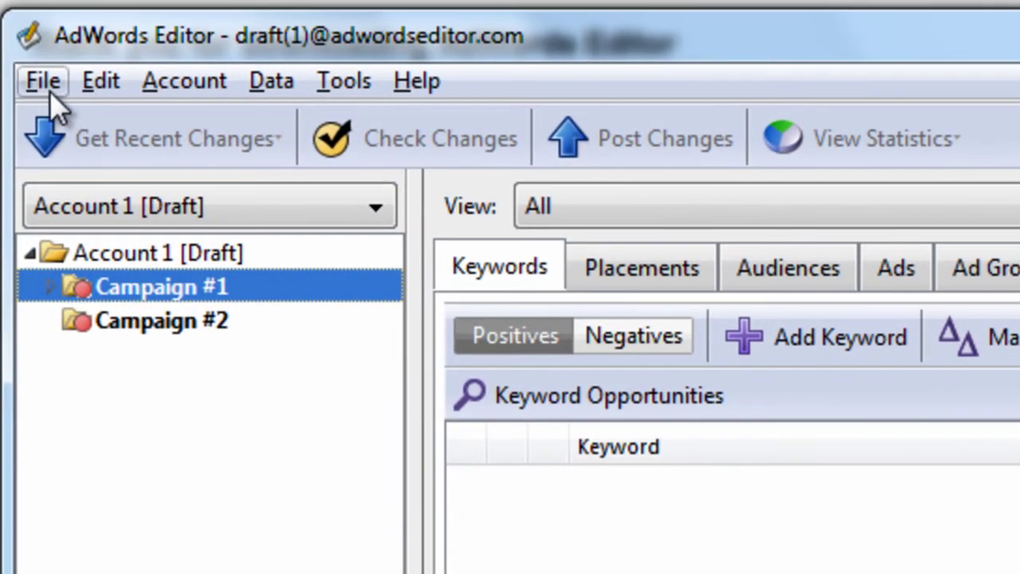
Add the real AdWords account through the account manager, keeping Remember this password ticked.
{"action": "left_click", "coordinate": [50, 89]}
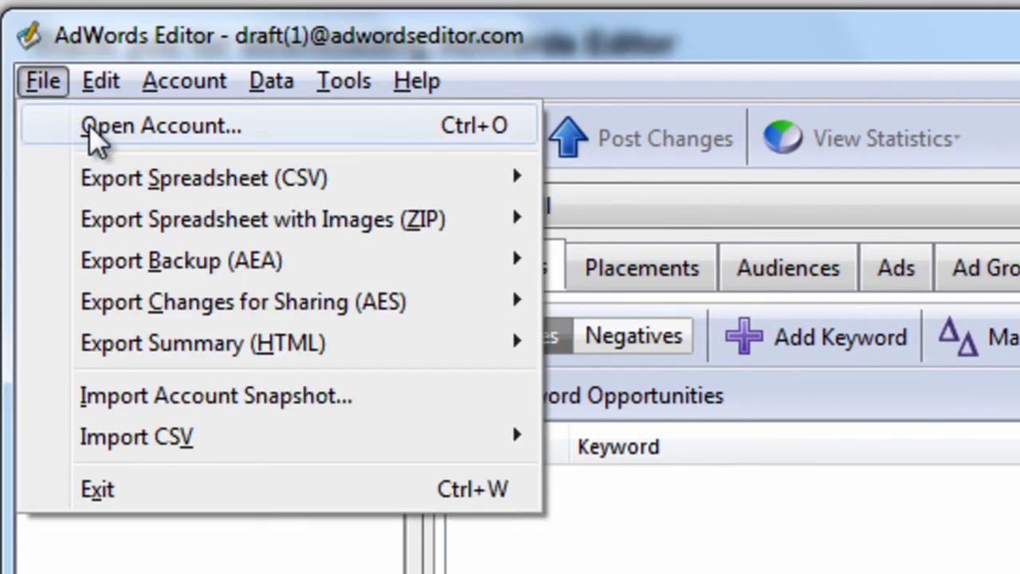
{"action": "left_click", "coordinate": [87, 126]}
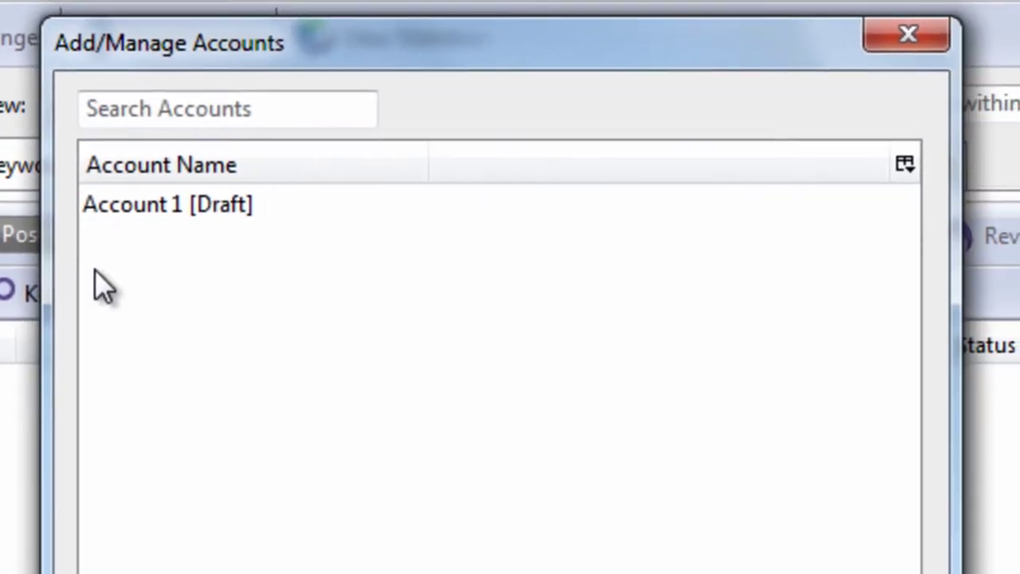
{"action": "left_click", "coordinate": [190, 209]}
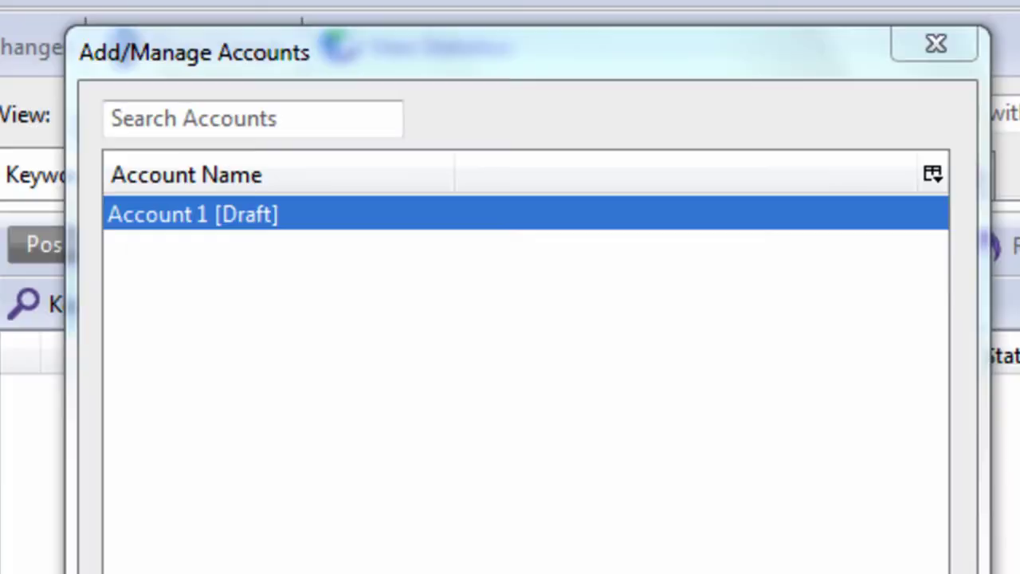
{"action": "left_click", "coordinate": [335, 505]}
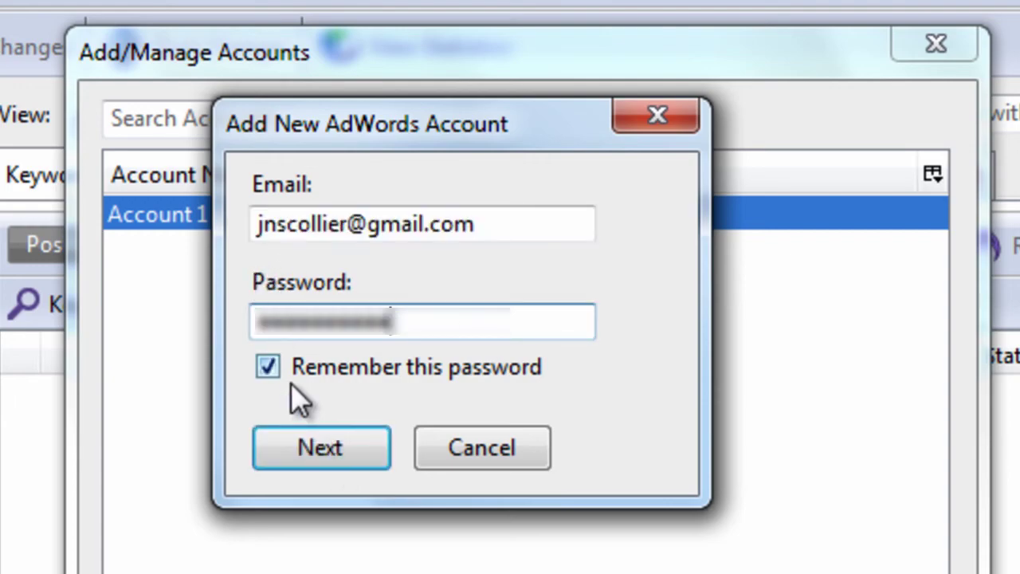
{"action": "left_click", "coordinate": [269, 369]}
{"action": "left_click", "coordinate": [268, 369]}
{"action": "left_click", "coordinate": [327, 447]}
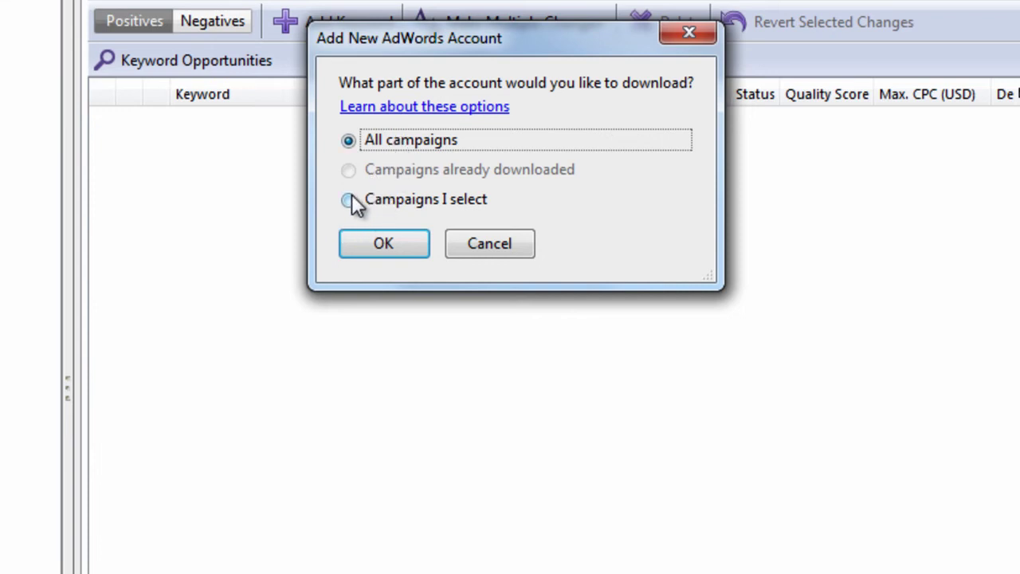
Select only the PPC Campaign Generator campaign for download and start downloading it.
{"action": "left_click", "coordinate": [351, 203]}
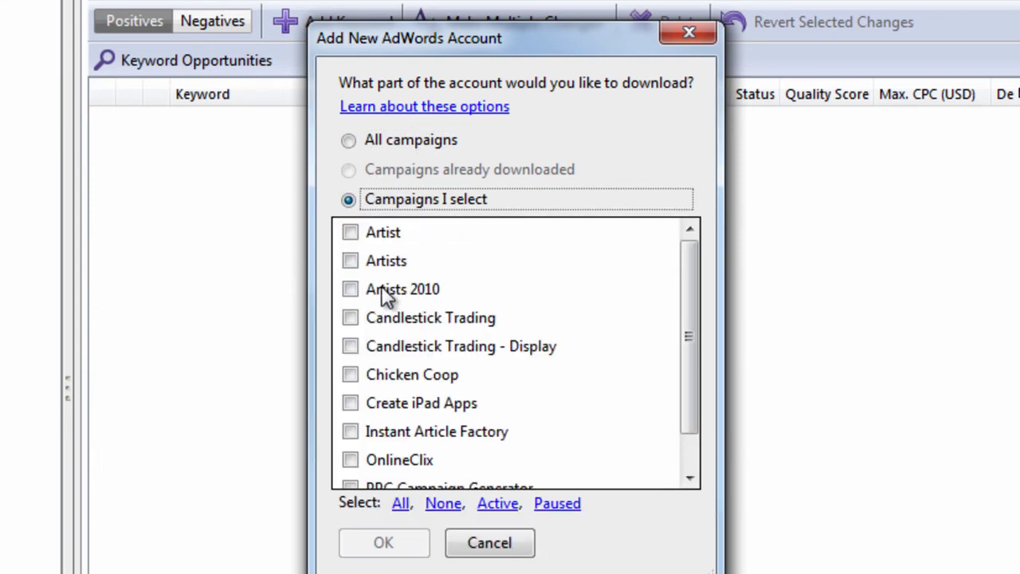
{"action": "left_click_drag", "start_coordinate": [695, 268], "coordinate": [681, 235]}
{"action": "left_click", "coordinate": [351, 141]}
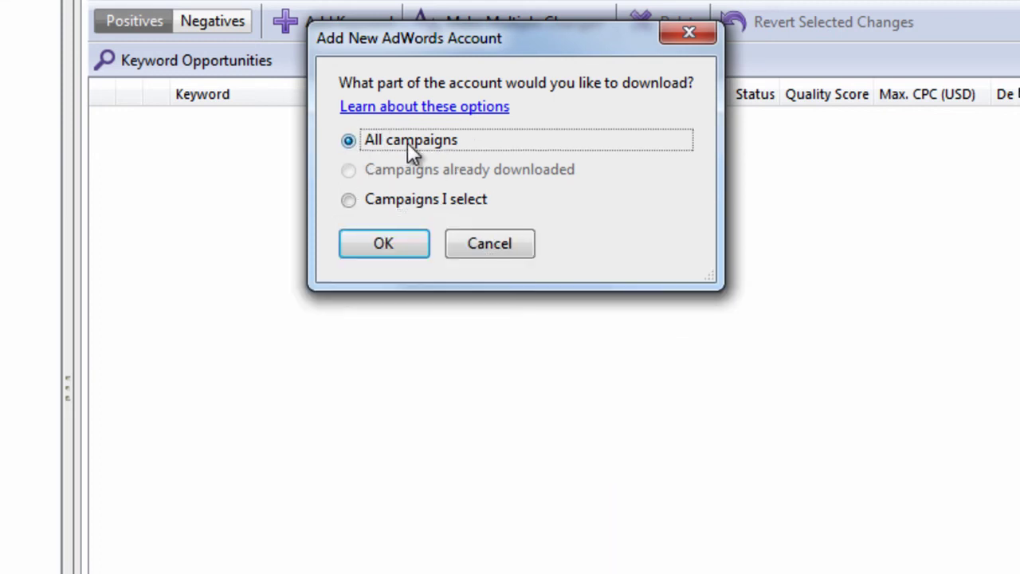
{"action": "left_click", "coordinate": [351, 201]}
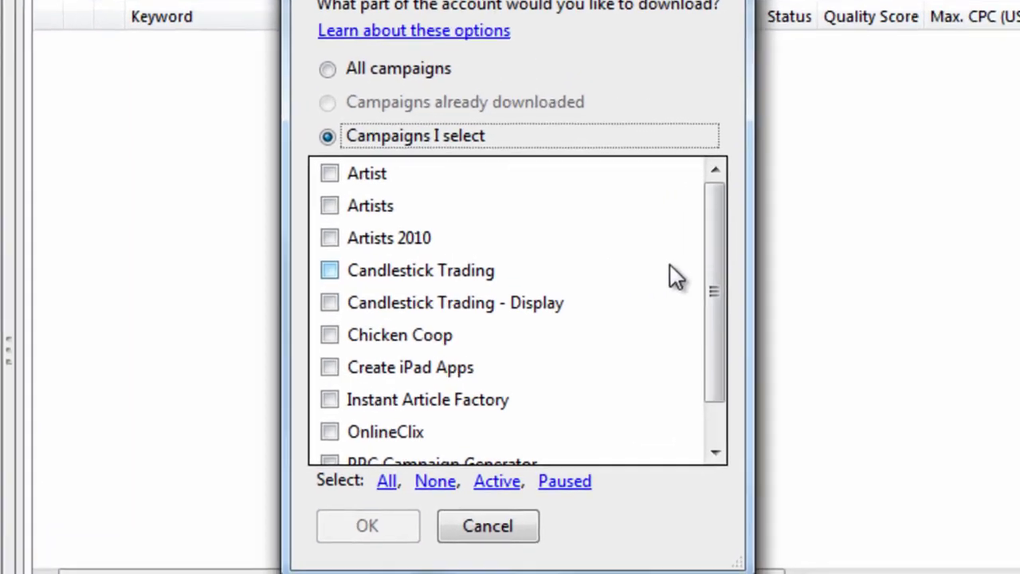
{"action": "left_click_drag", "start_coordinate": [713, 262], "coordinate": [727, 352]}
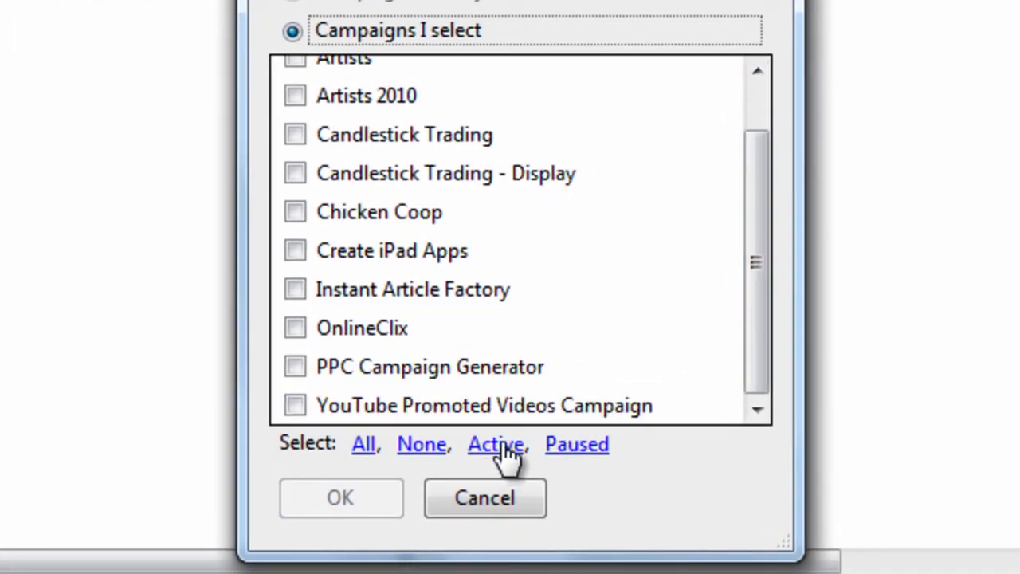
{"action": "left_click", "coordinate": [363, 444]}
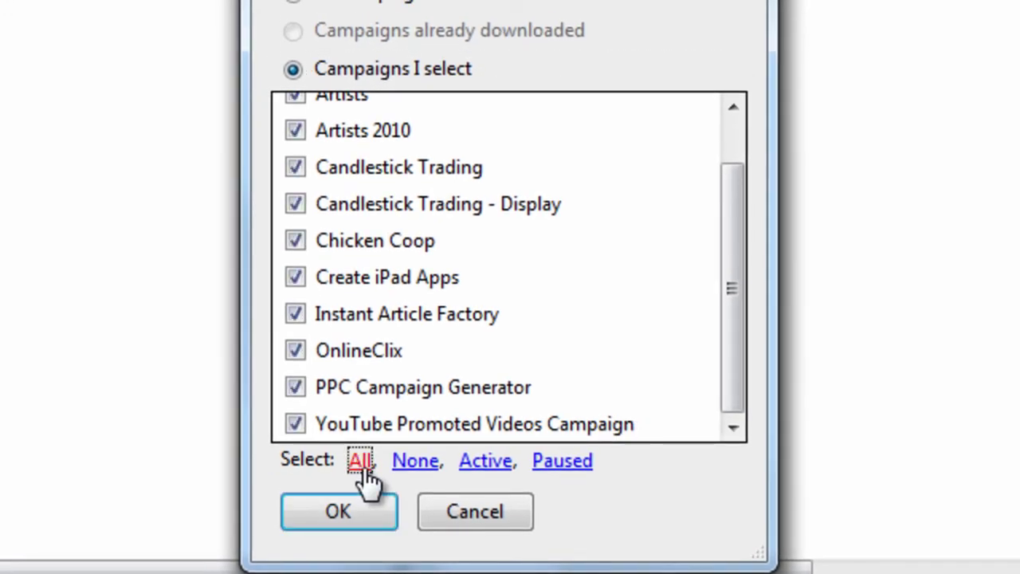
{"action": "left_click", "coordinate": [414, 464]}
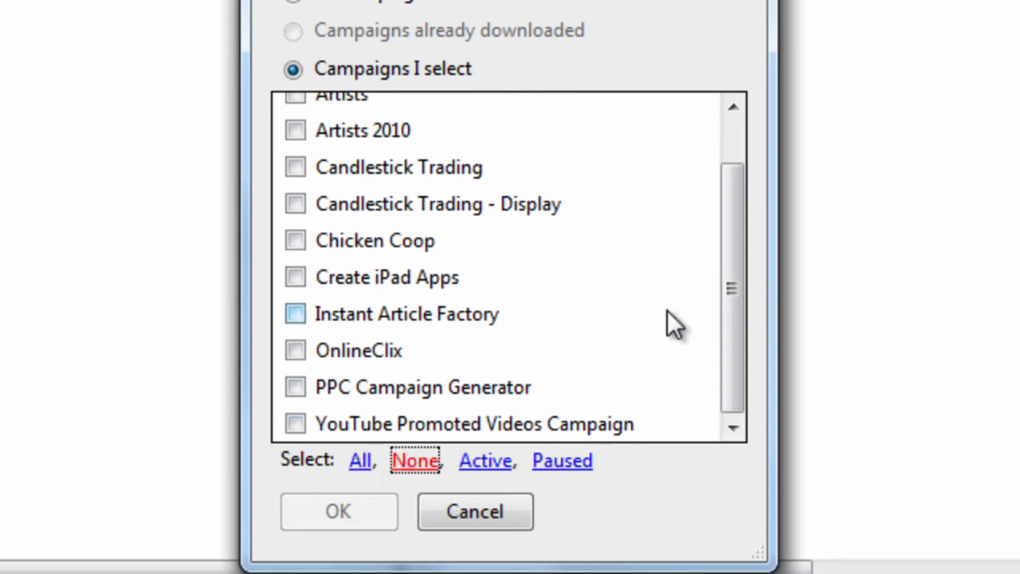
{"action": "left_click_drag", "start_coordinate": [728, 283], "coordinate": [736, 324]}
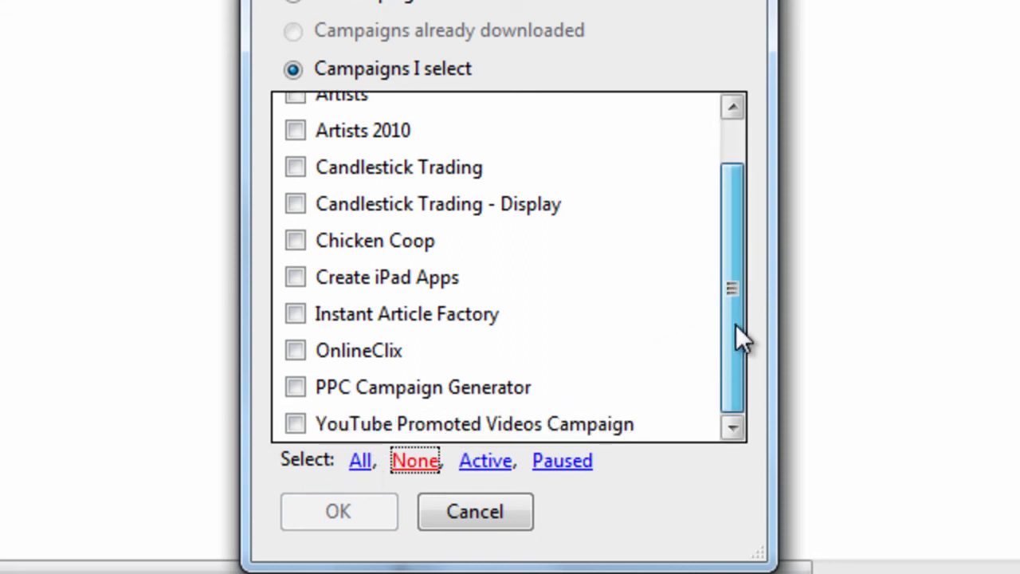
{"action": "left_click", "coordinate": [297, 389]}
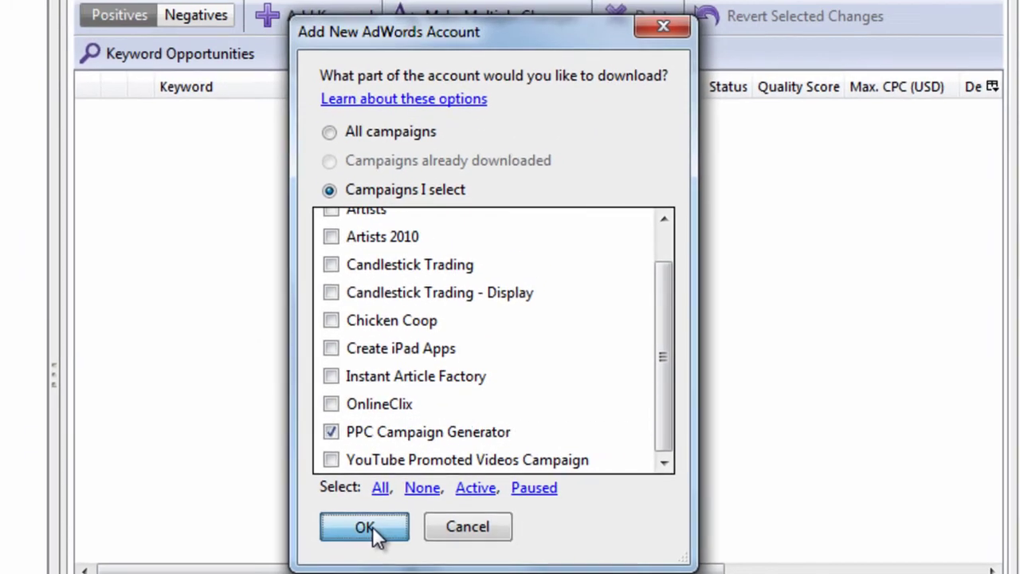
{"action": "left_click", "coordinate": [350, 513]}
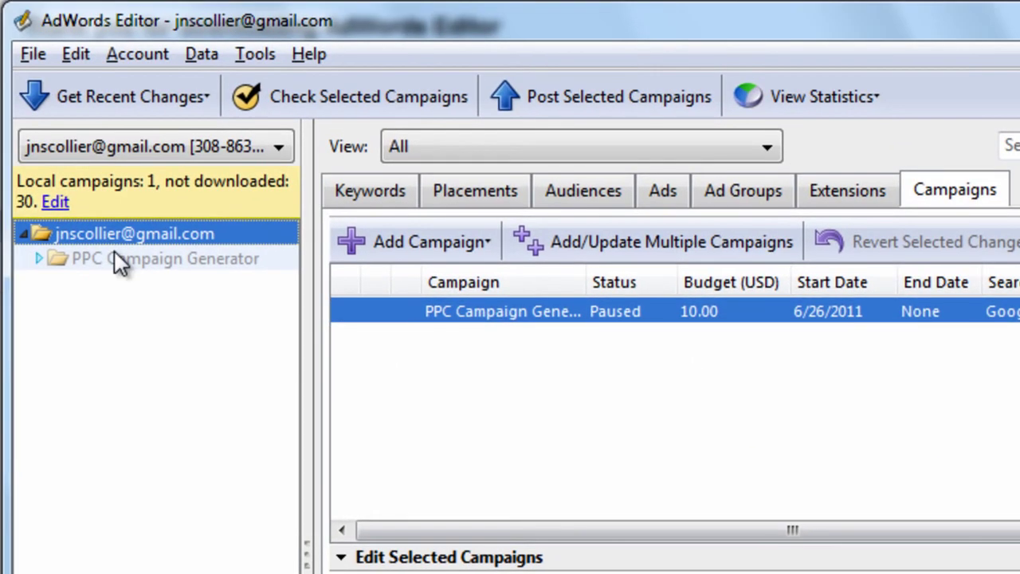
Expand PPC Campaign Generator, browse ad groups like PPC Management Tool, then list all its ad groups.
{"action": "left_click", "coordinate": [27, 207]}
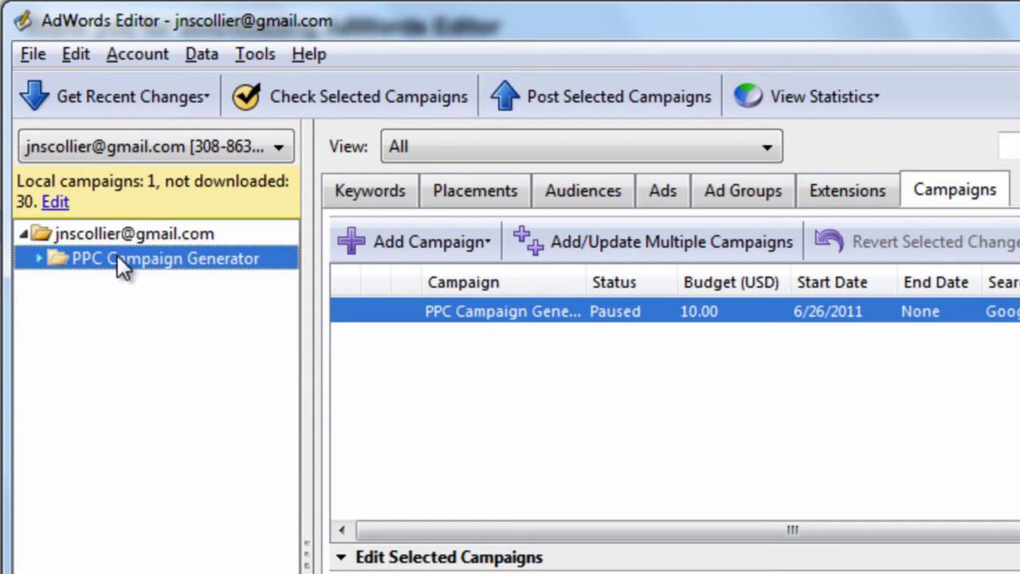
{"action": "left_click", "coordinate": [105, 233]}
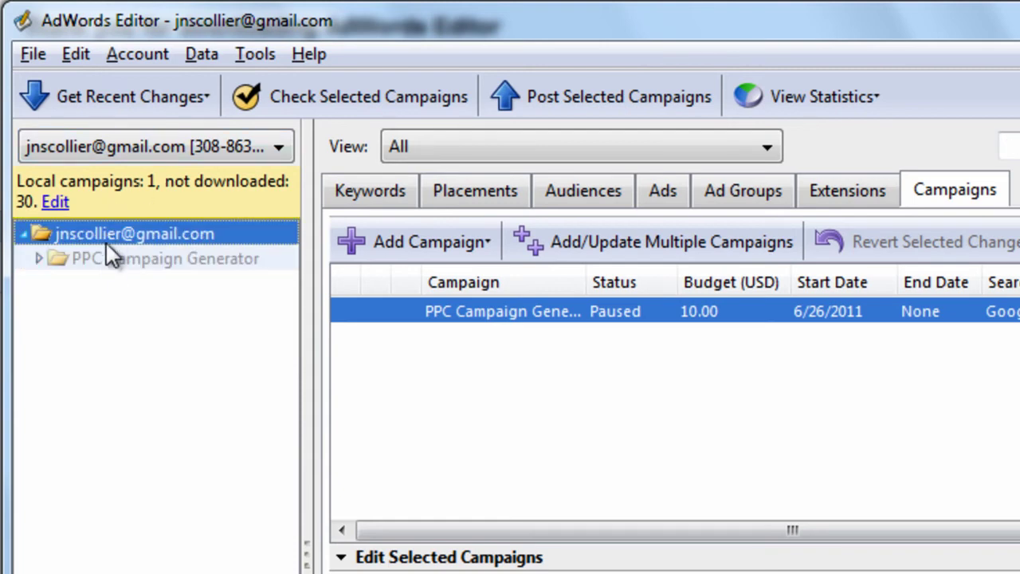
{"action": "left_click", "coordinate": [51, 254]}
{"action": "left_click", "coordinate": [39, 257]}
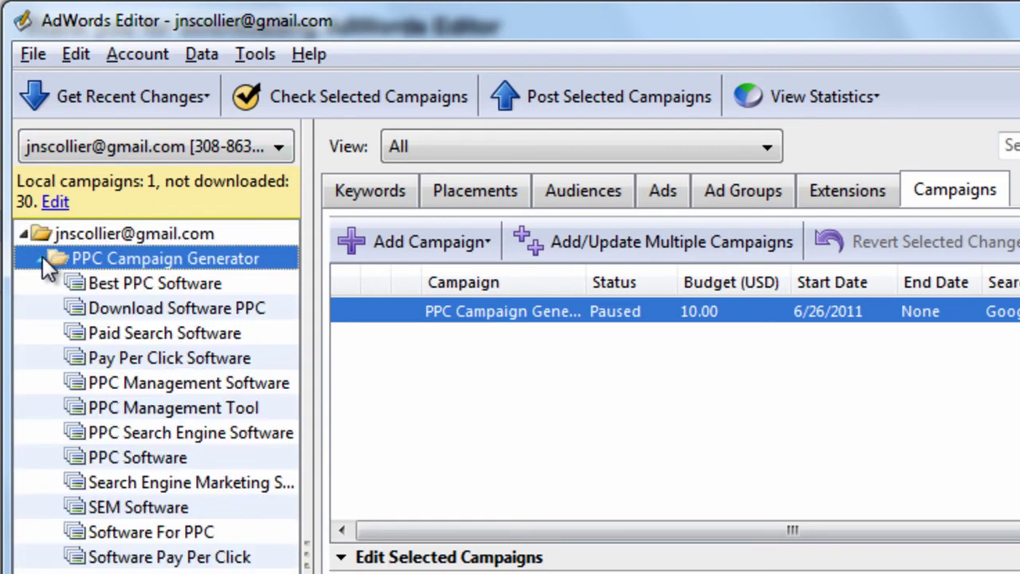
{"action": "left_click", "coordinate": [157, 289]}
{"action": "left_click", "coordinate": [169, 312]}
{"action": "left_click", "coordinate": [170, 408]}
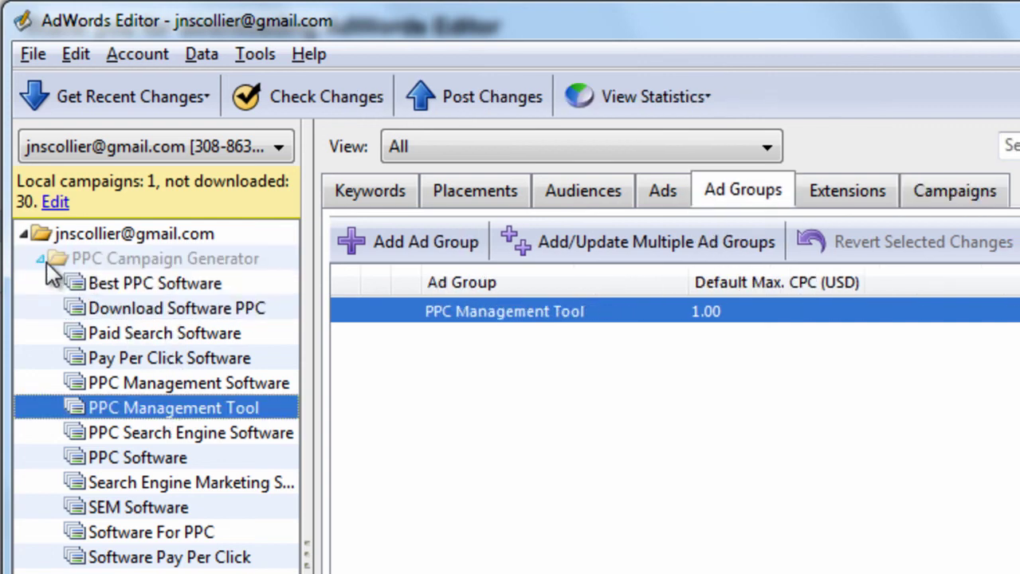
{"action": "left_click", "coordinate": [46, 263]}
{"action": "left_click", "coordinate": [45, 262]}
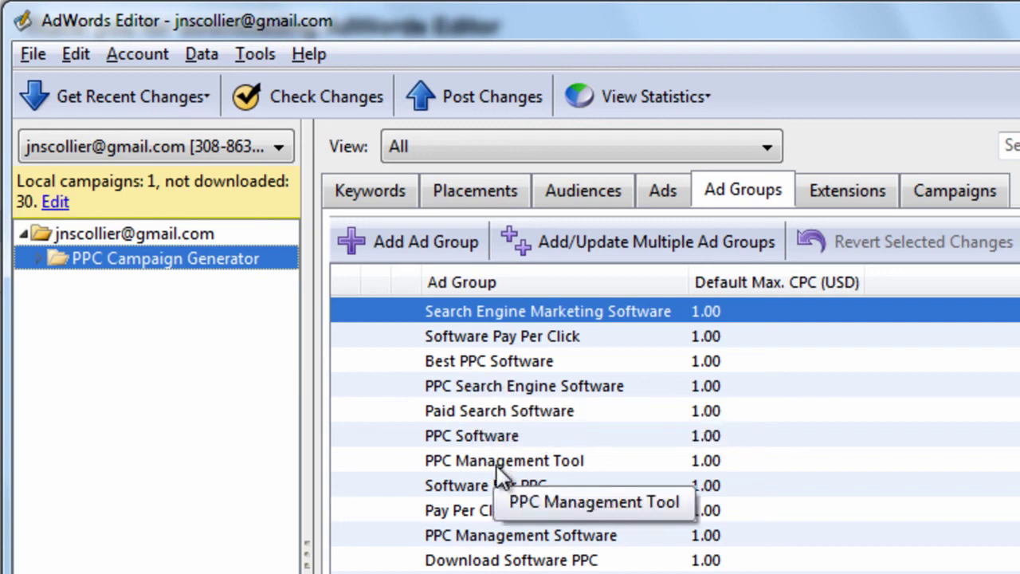
Delete Account 1 [Draft] in the account manager, leaving the real account selected.
{"action": "left_click", "coordinate": [38, 56]}
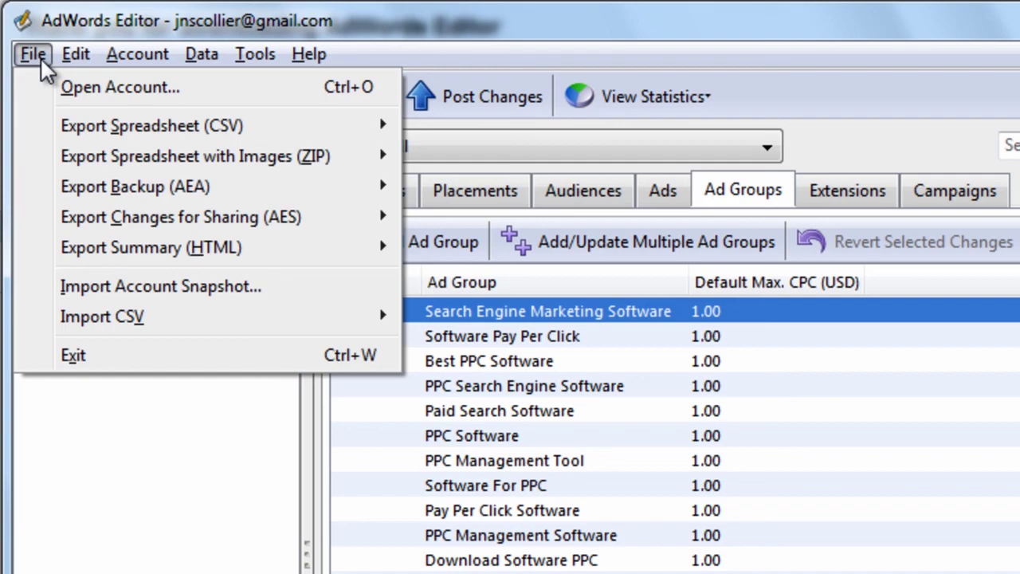
{"action": "left_click", "coordinate": [89, 92]}
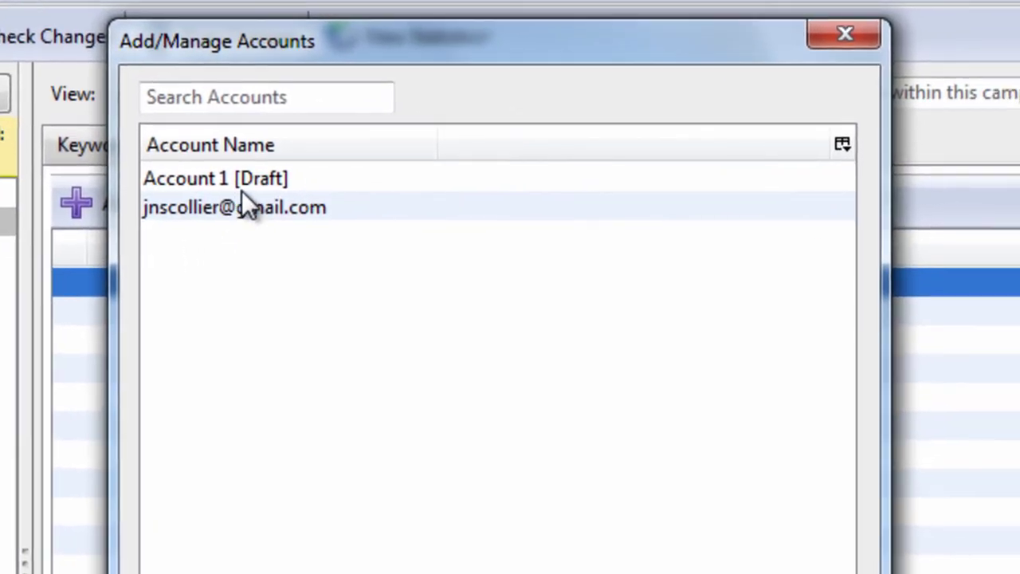
{"action": "left_click", "coordinate": [259, 183]}
{"action": "left_click", "coordinate": [289, 205]}
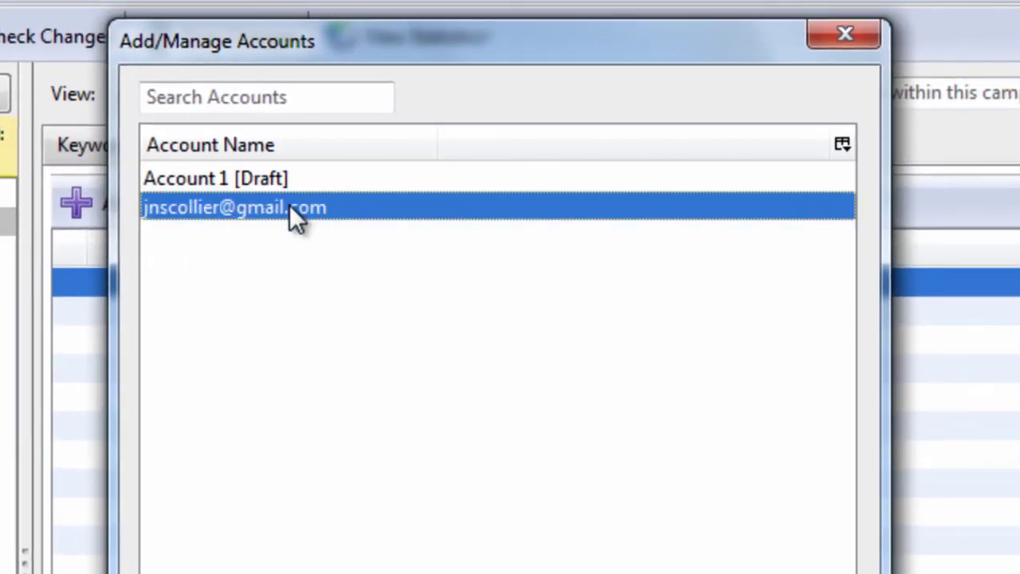
{"action": "left_click", "coordinate": [297, 179]}
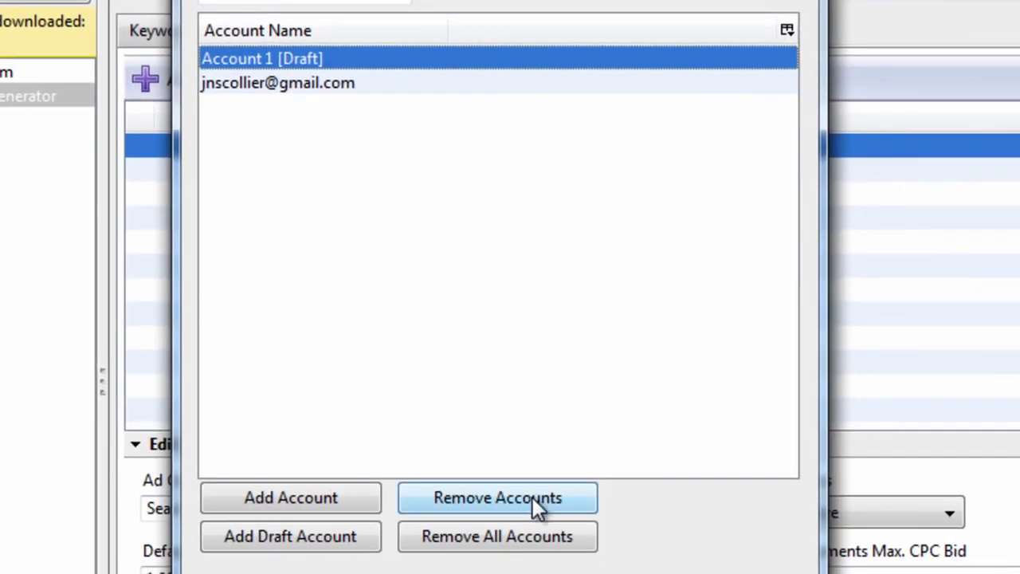
{"action": "left_click", "coordinate": [532, 498]}
{"action": "left_click", "coordinate": [478, 338]}
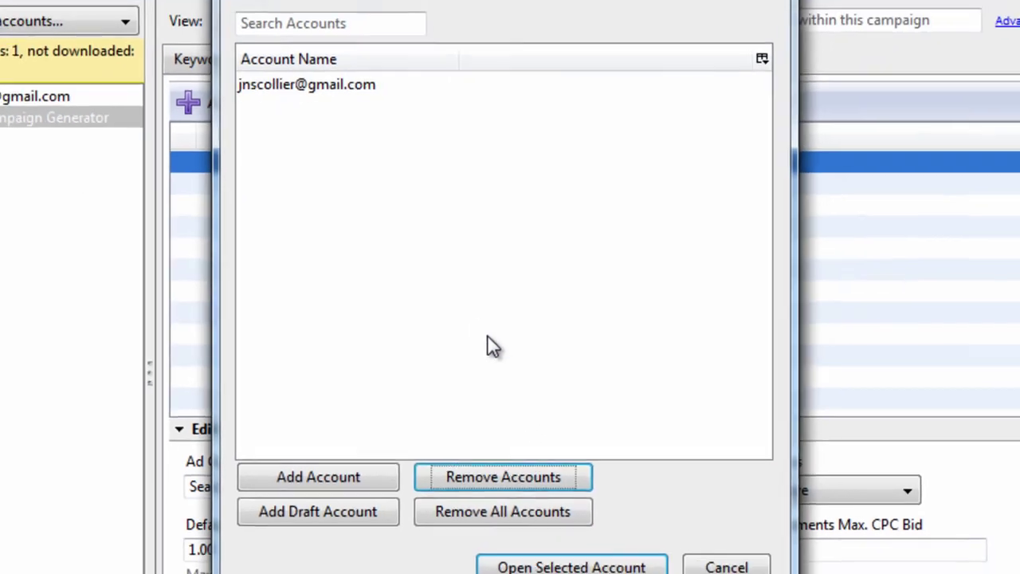
{"action": "left_click", "coordinate": [328, 94]}
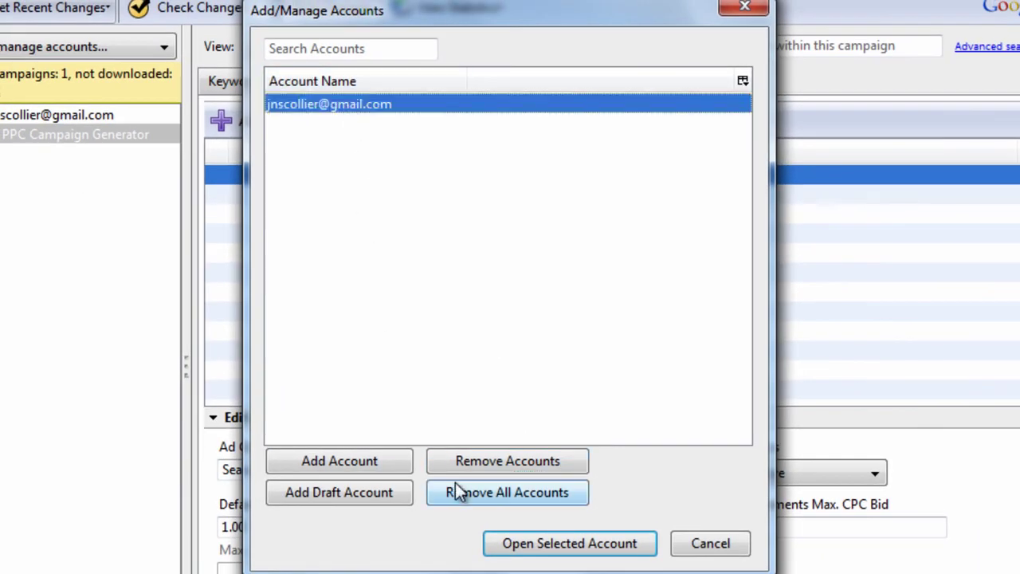